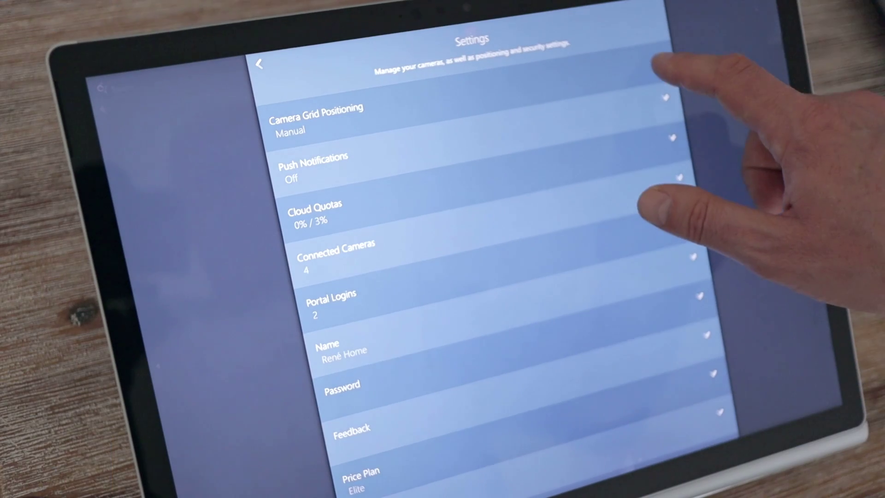
Expand the push notification, cloud quota, connected camera and portal login sections in the settings to review their contents
drag(686, 360, 679, 154)
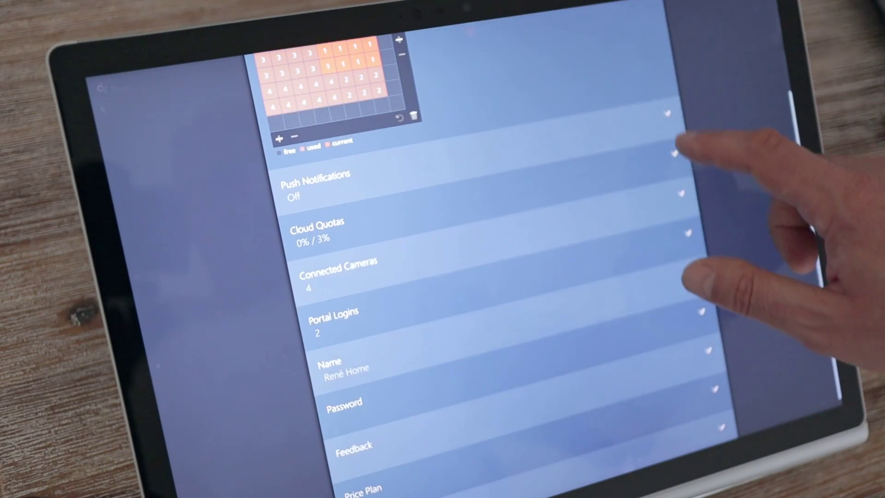
click(681, 192)
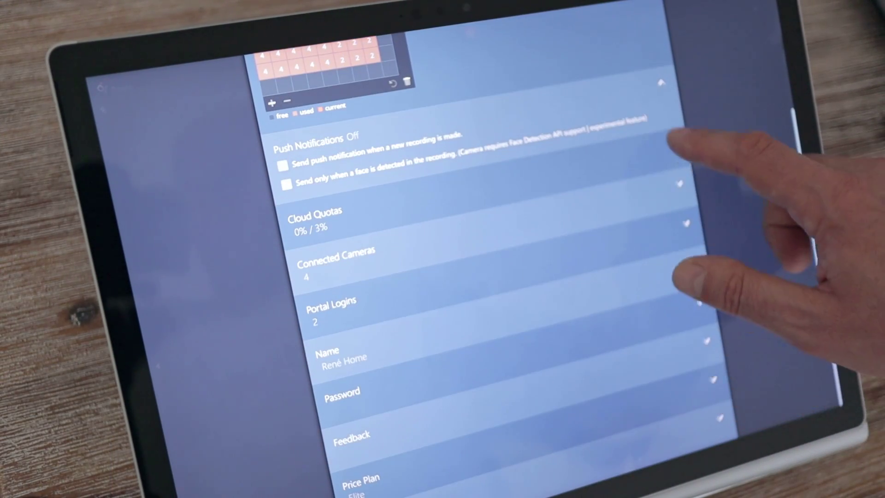
click(684, 290)
drag(760, 355, 683, 184)
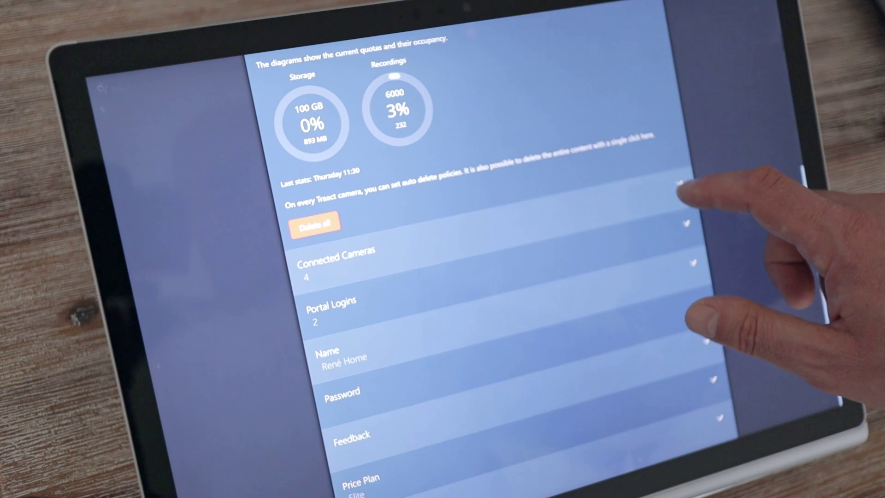
click(691, 262)
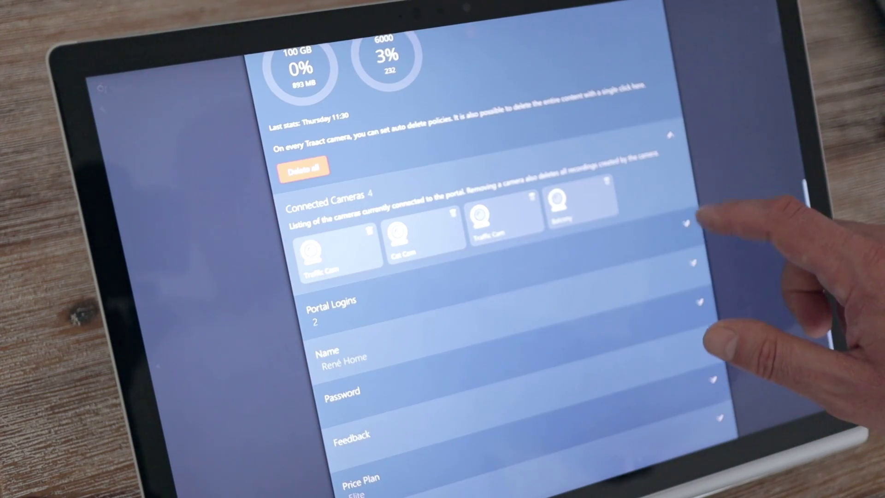
click(700, 302)
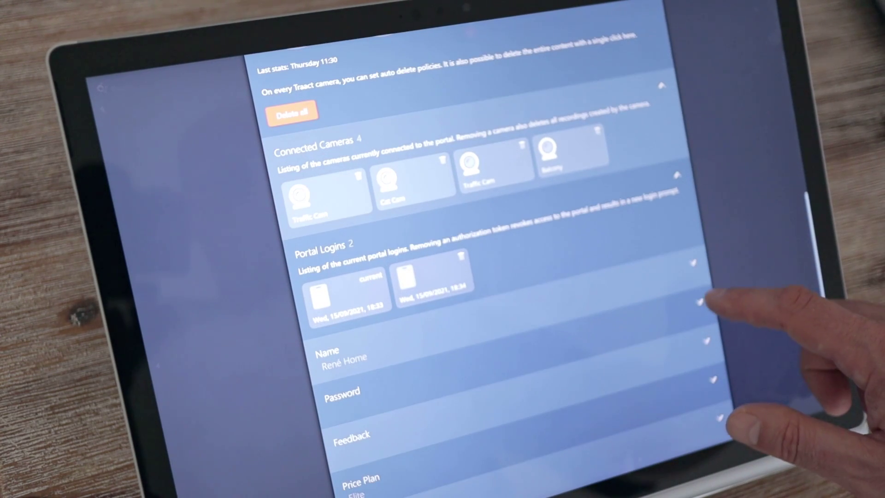
drag(720, 316, 810, 455)
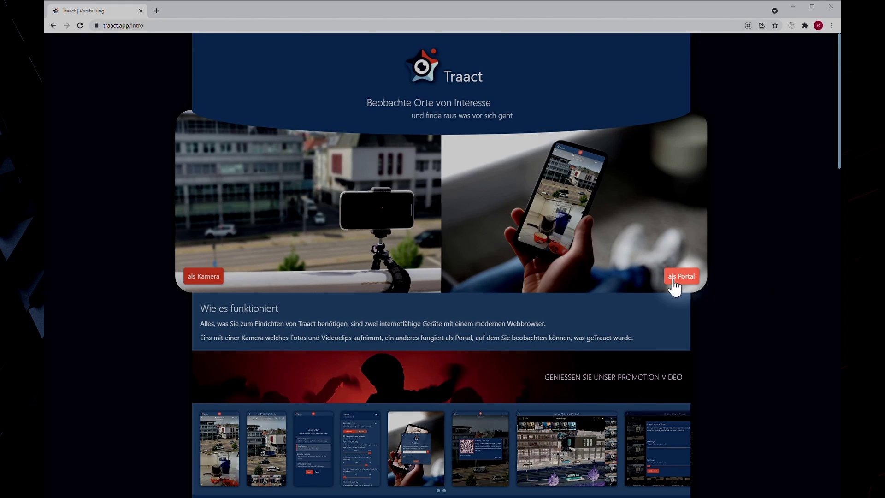
Open the page for creating a new portal and return to the introduction page
click(676, 278)
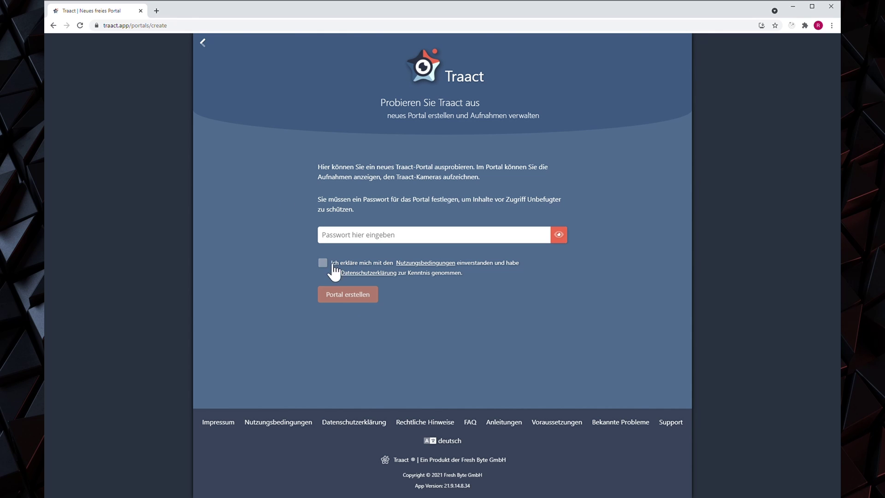
click(203, 42)
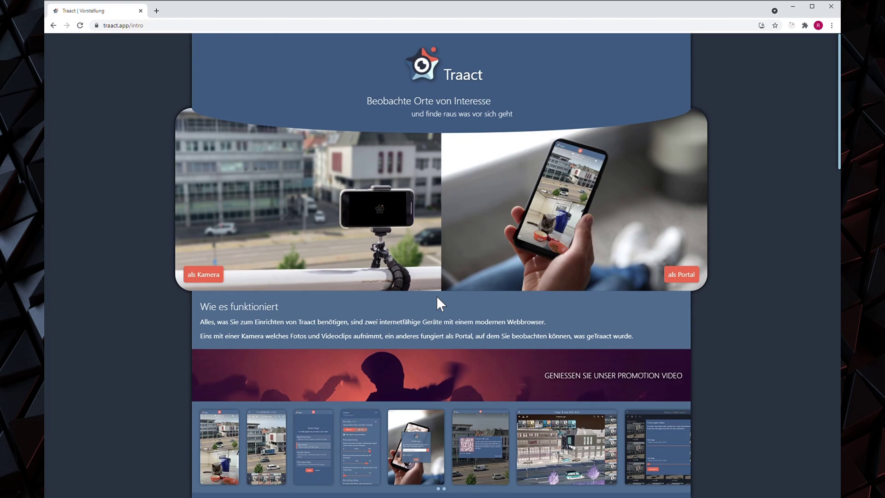
Compare the plan prices for one-time, monthly and yearly billing, ending on monthly
scroll(436, 296, down, 10)
scroll(436, 296, down, 9)
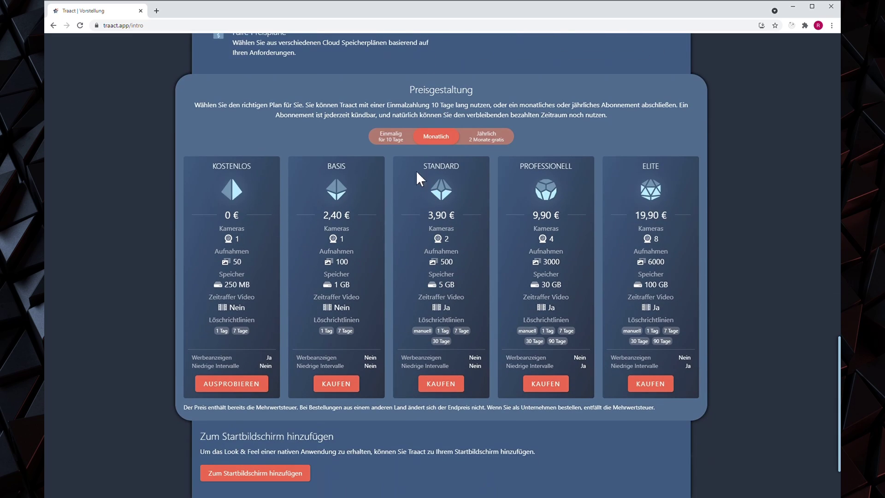
click(398, 139)
click(445, 142)
click(495, 139)
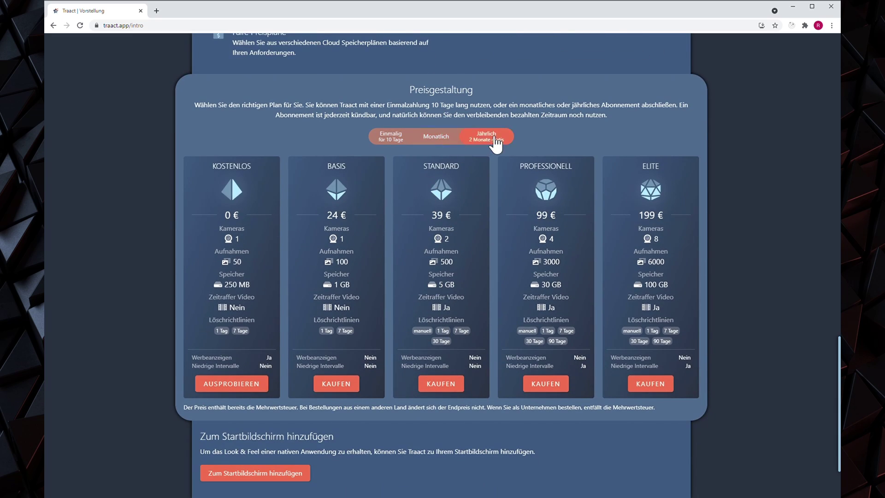
click(456, 139)
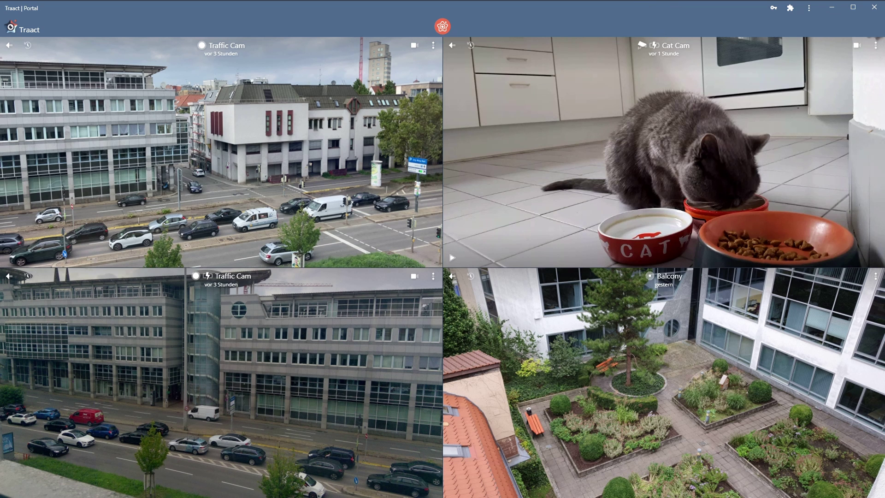
Open the portal settings overview and return to the camera grid
click(443, 27)
click(464, 26)
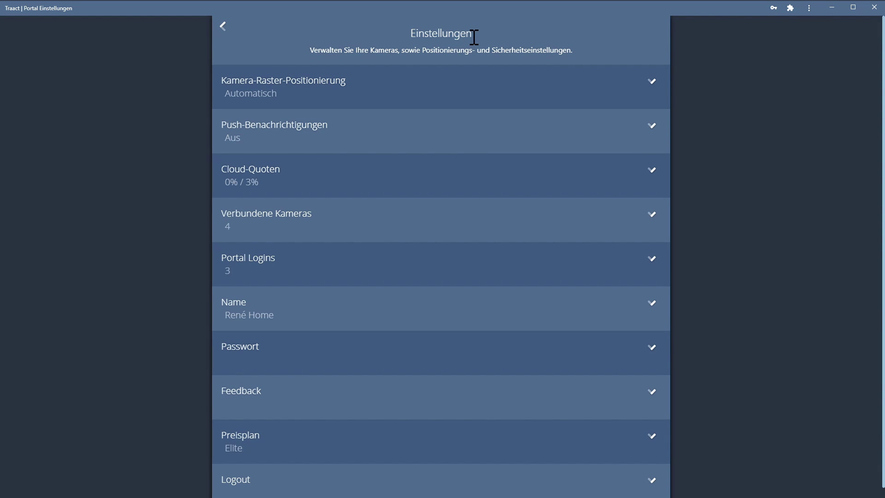
click(223, 26)
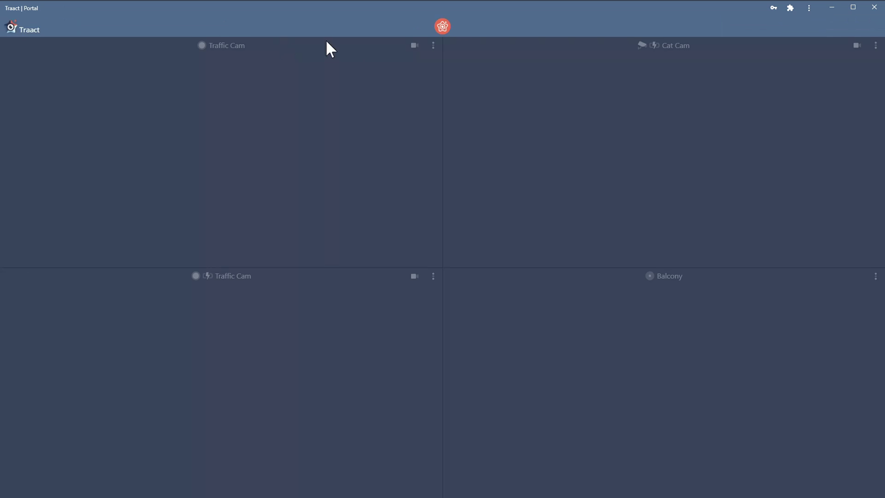
Go from the portal to the introduction page and reopen the last used portal from there
click(443, 27)
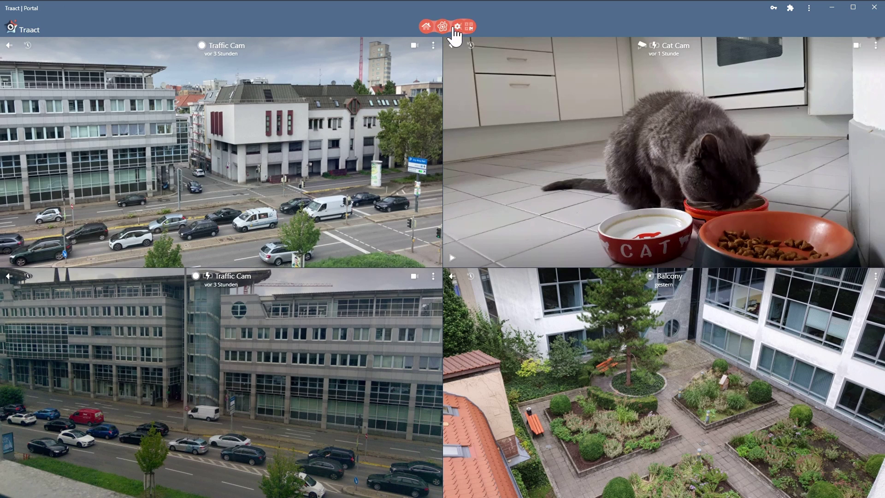
click(421, 27)
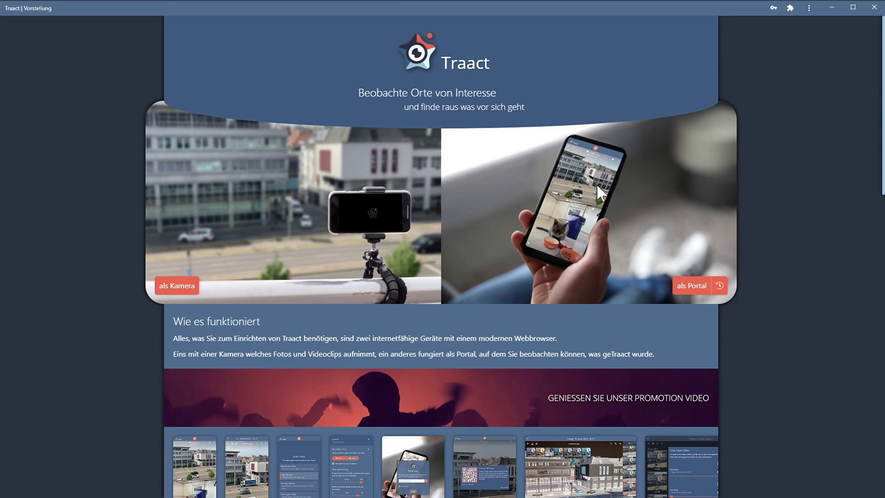
click(733, 293)
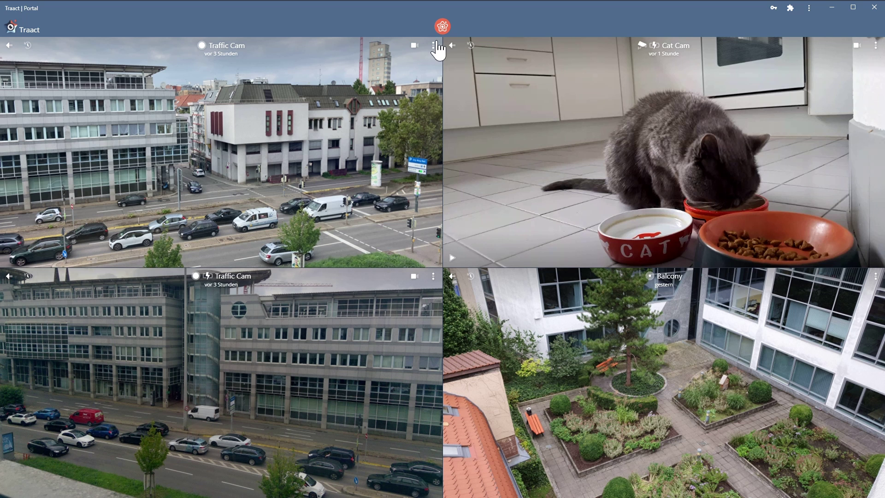
Show the previous recording of the first Traffic Cam and return to its latest one
click(13, 53)
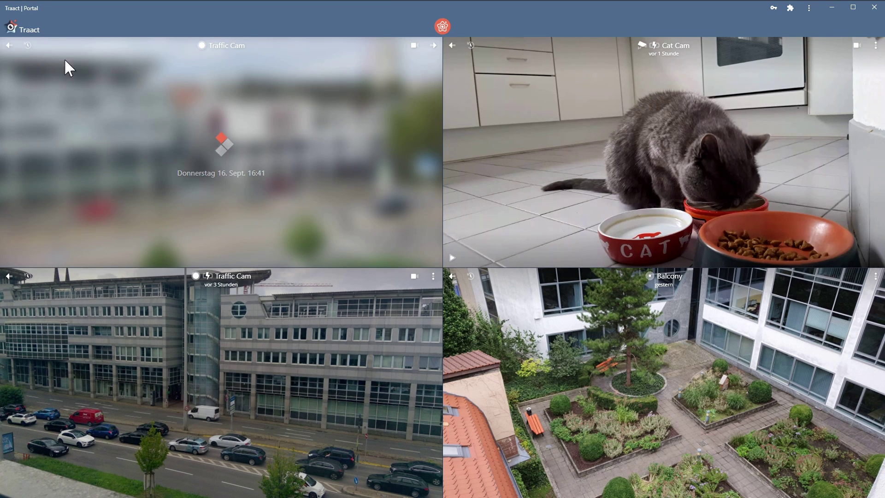
click(433, 45)
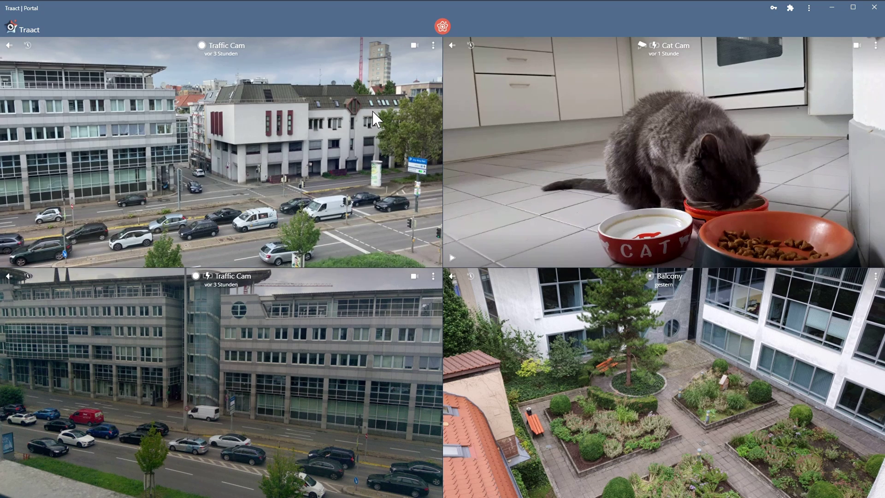
View the 13:09 recording of 16 September 2021 in the first Traffic Cam's history and return to the camera grid
click(29, 47)
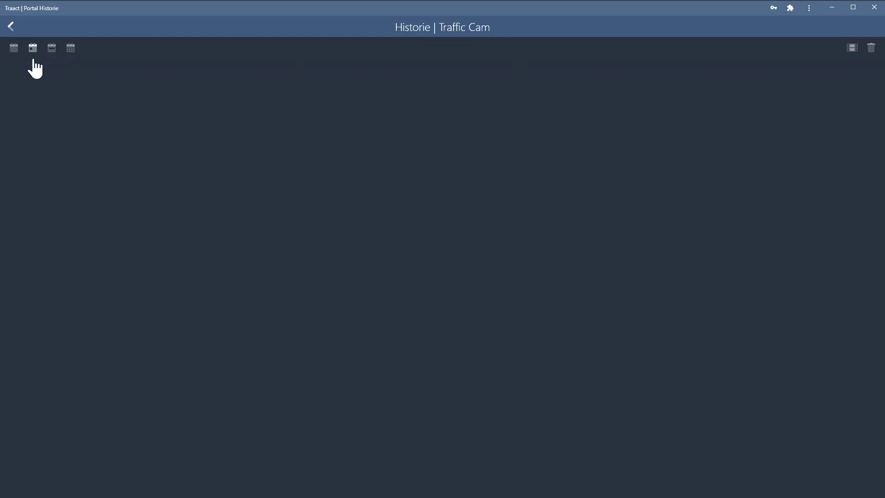
scroll(238, 253, down, 1)
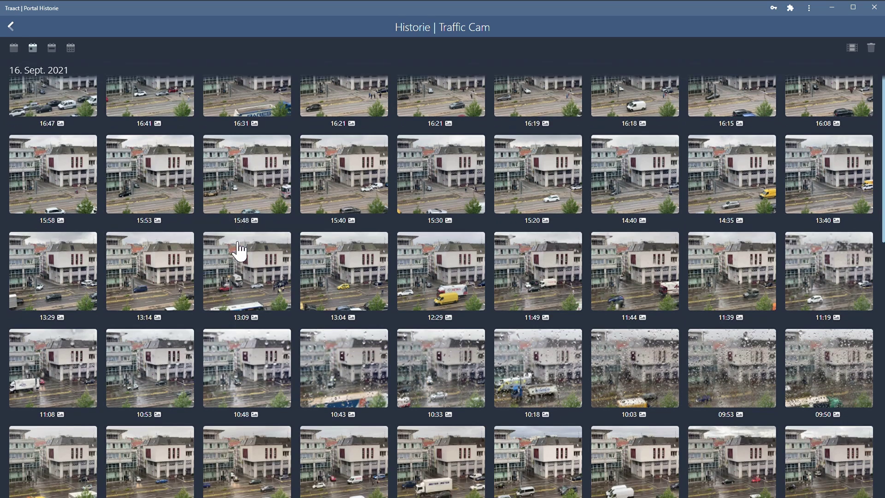
click(259, 293)
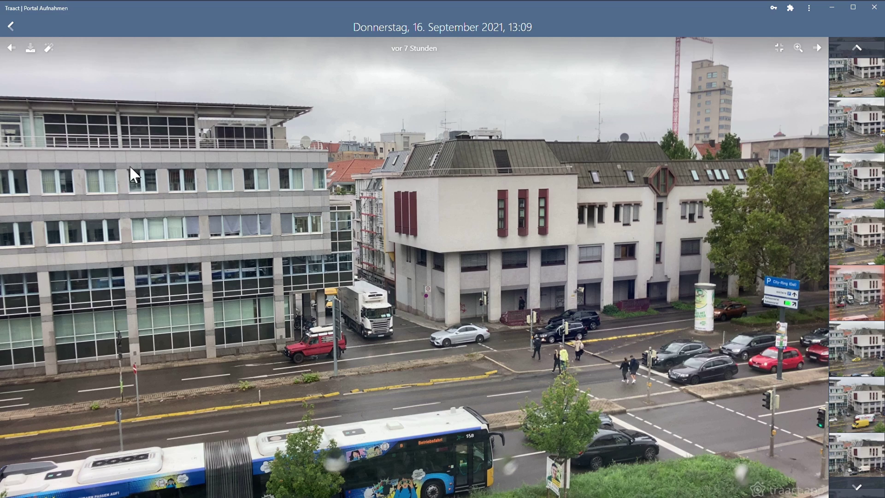
click(15, 31)
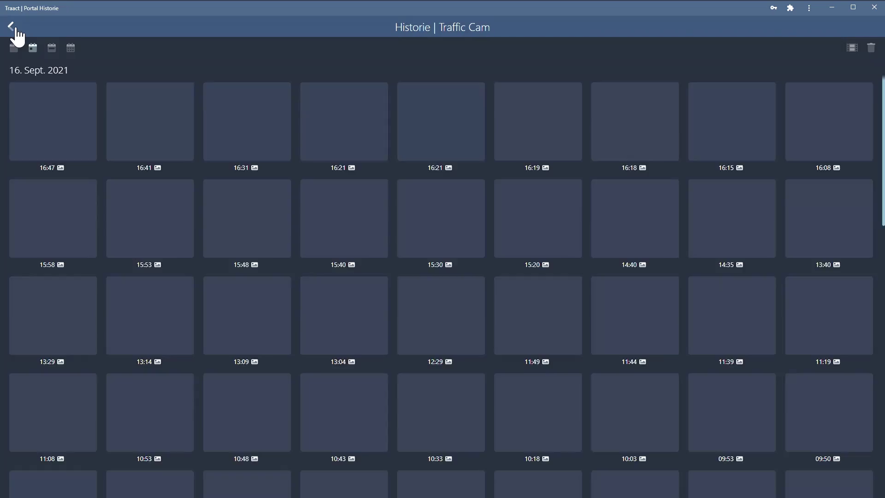
click(15, 28)
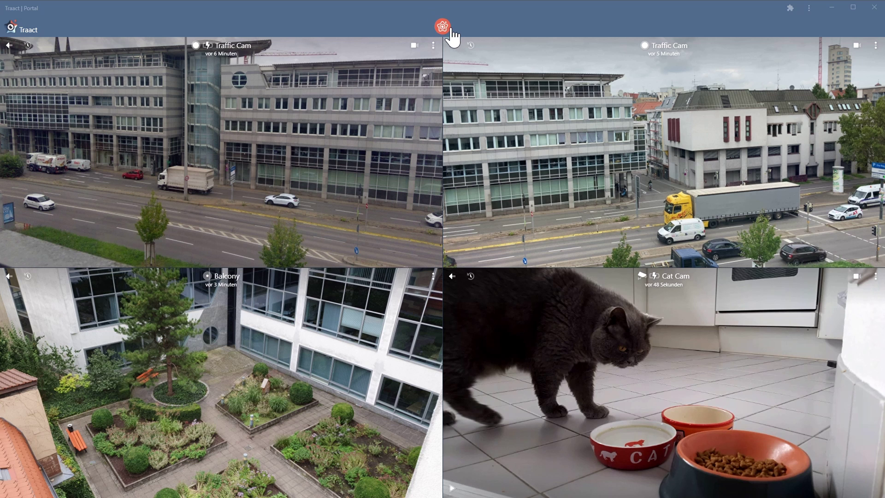
Display the portal's QR code for connecting a camera and close it again
click(444, 28)
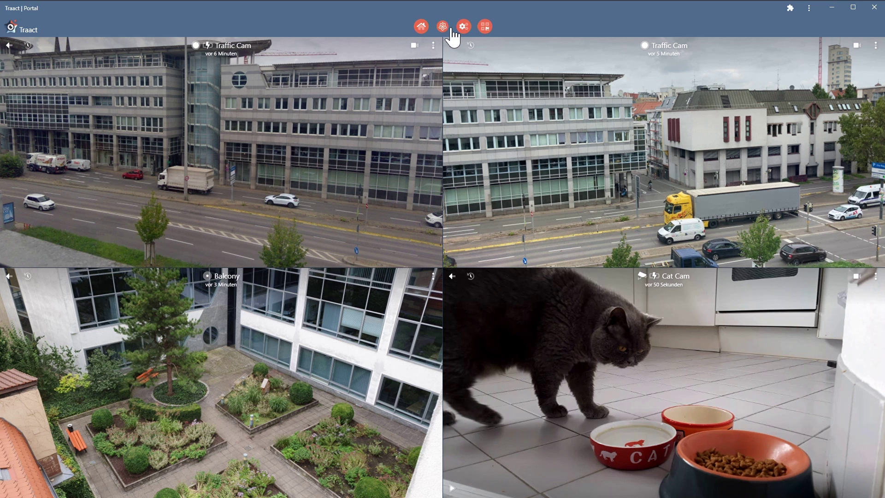
click(485, 28)
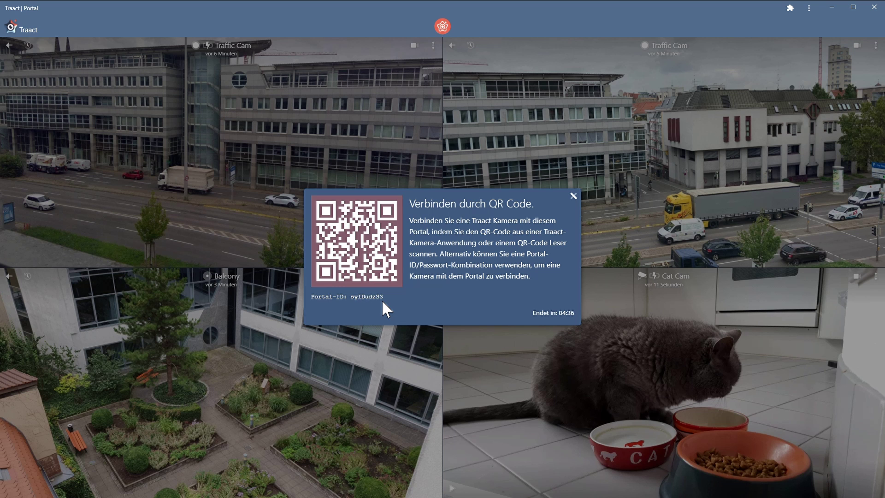
click(573, 196)
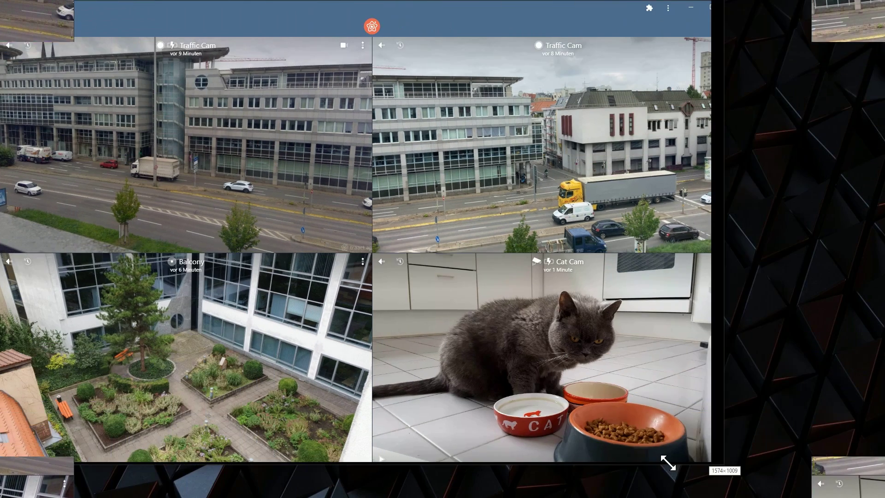
Shrink the portal window to a narrow single-column layout, move it off the screen edge and look through the stacked cameras
drag(667, 466, 302, 450)
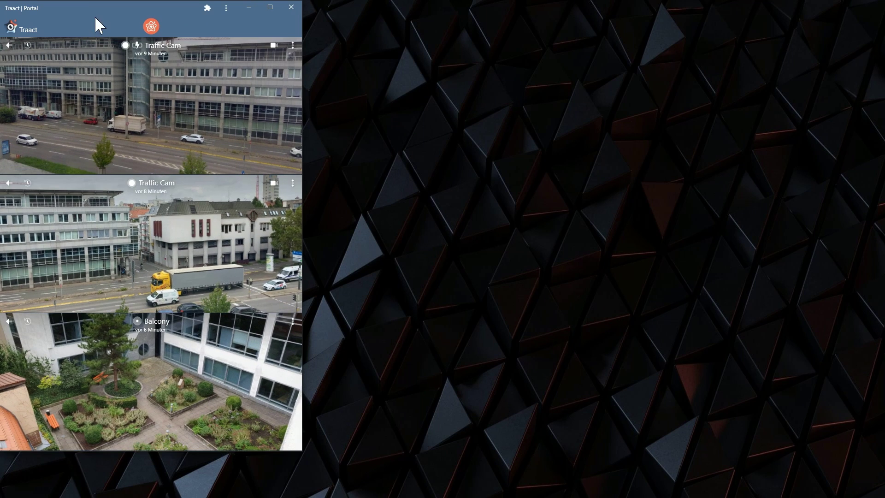
drag(105, 12, 249, 28)
scroll(285, 157, down, 3)
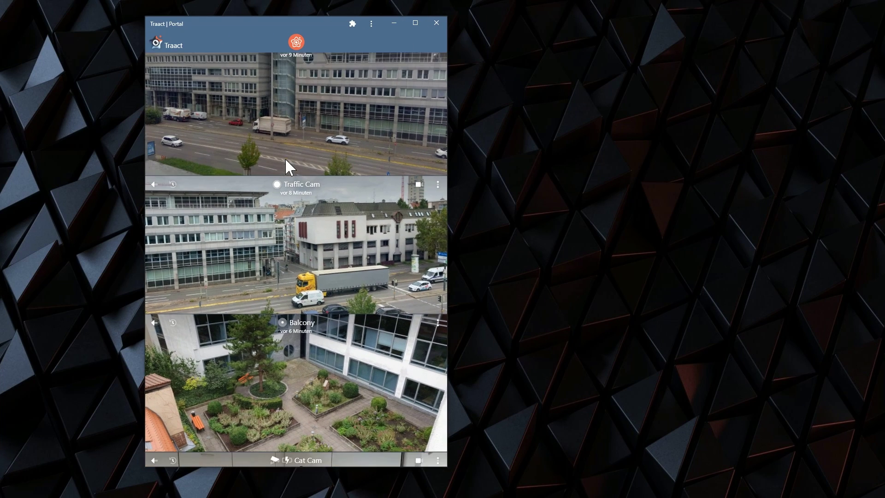
scroll(284, 158, up, 3)
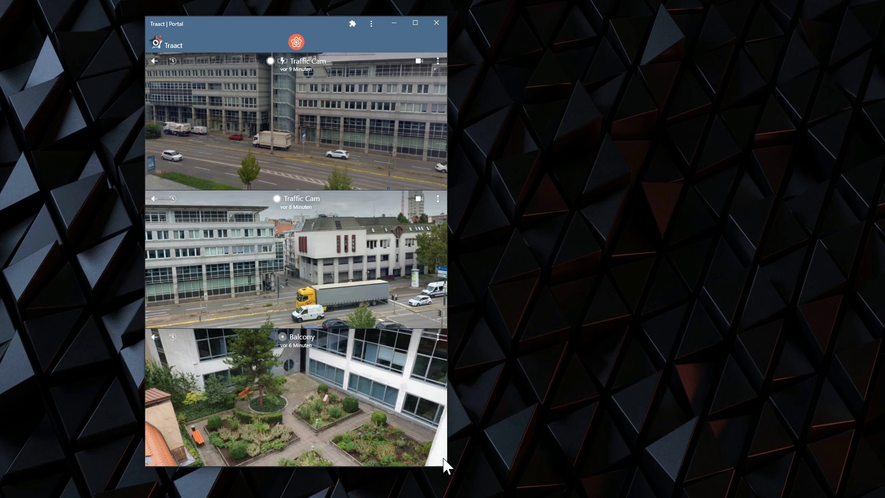
Reshape the portal window into a wide single-camera format and a narrow two-camera format, and move it to the middle of the desktop
drag(446, 467, 524, 261)
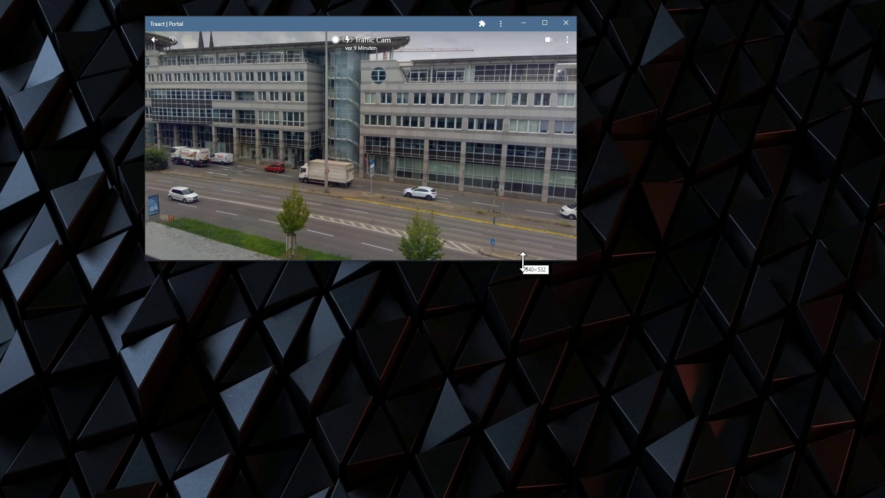
scroll(440, 121, down, 3)
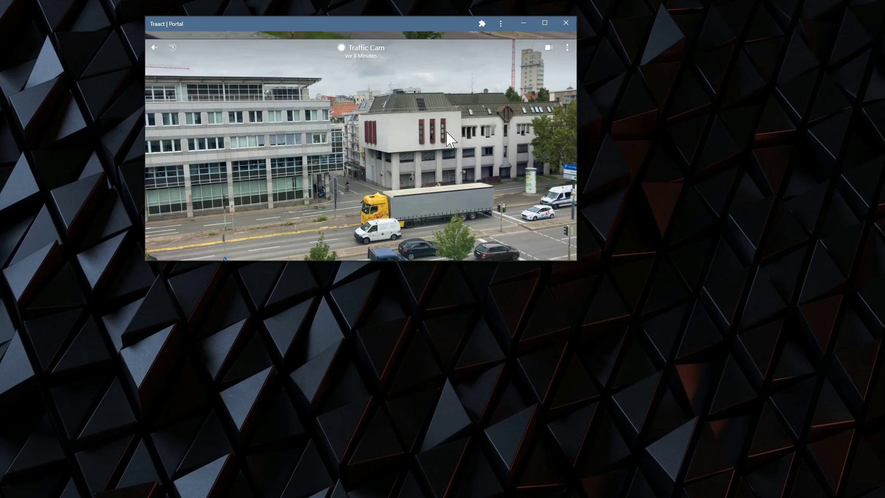
drag(576, 266, 805, 457)
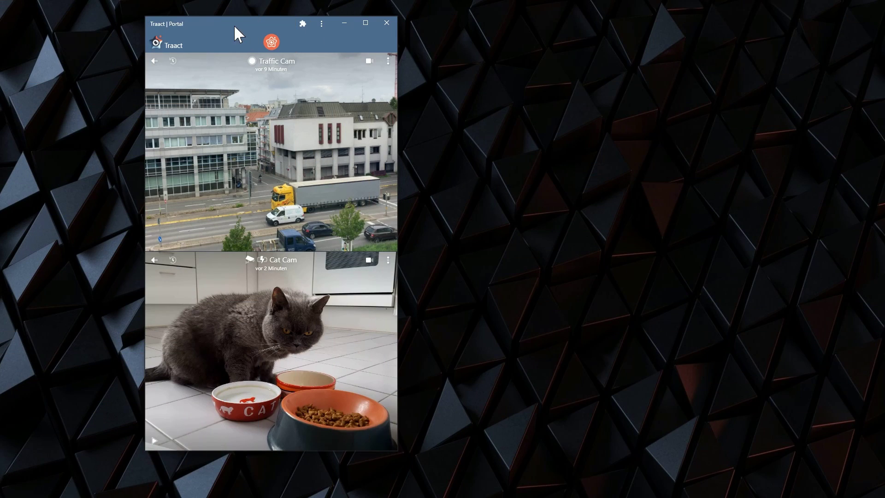
drag(234, 24, 371, 30)
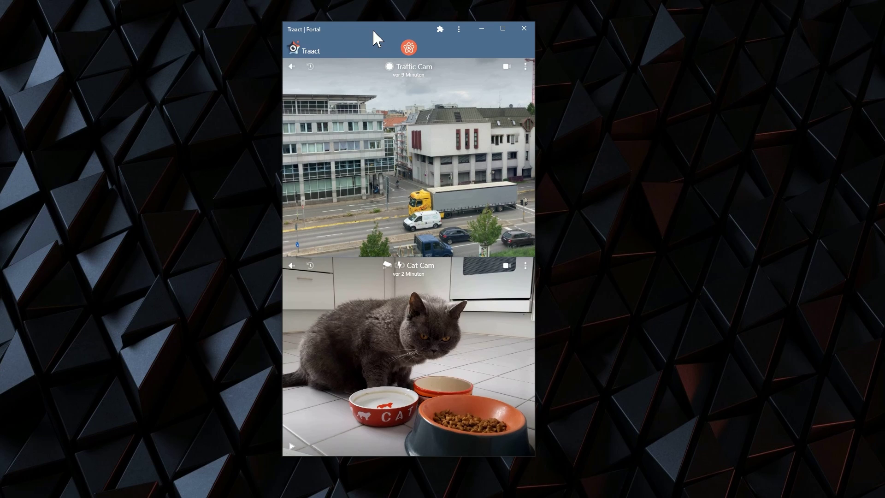
Start the first Traffic Cam through its remote actions and stop it again
click(82, 91)
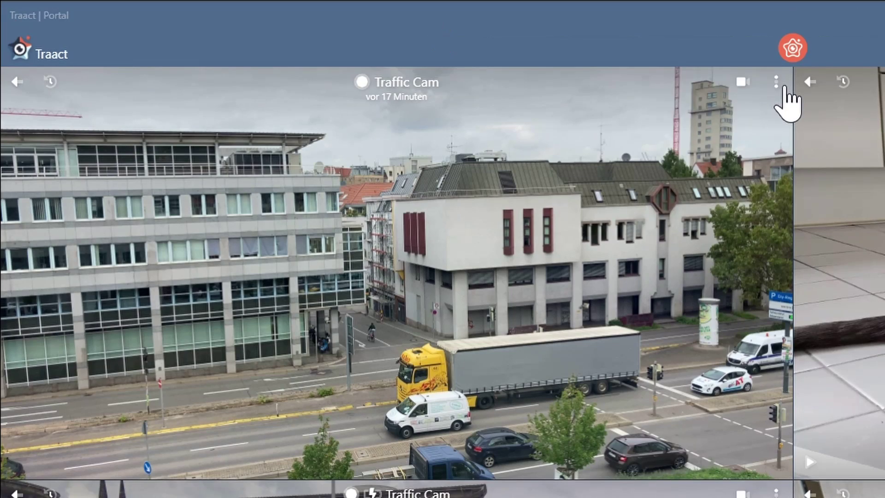
click(776, 82)
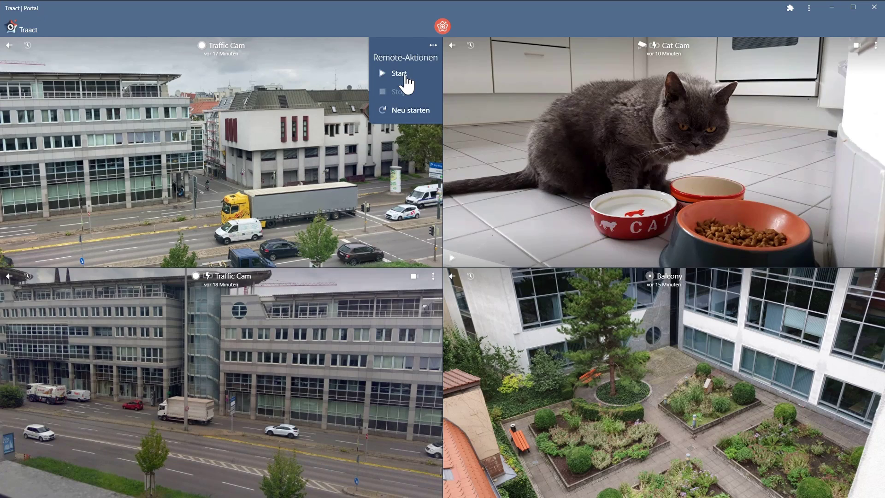
click(400, 73)
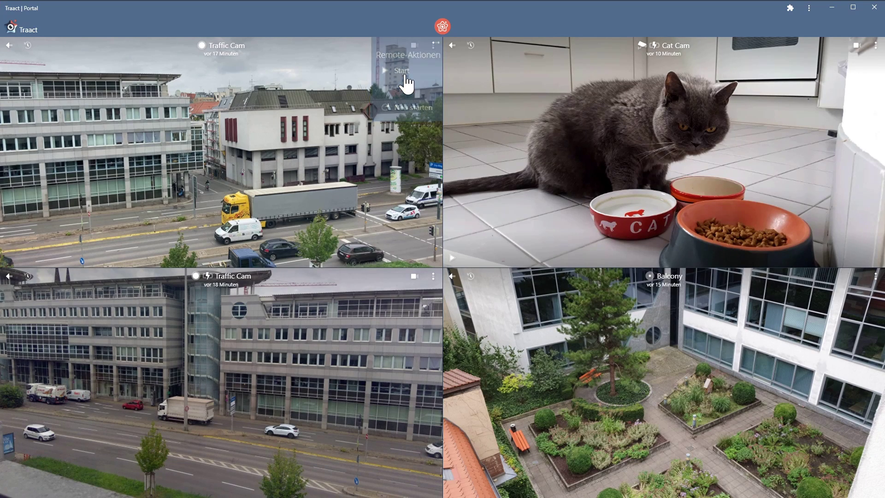
click(433, 45)
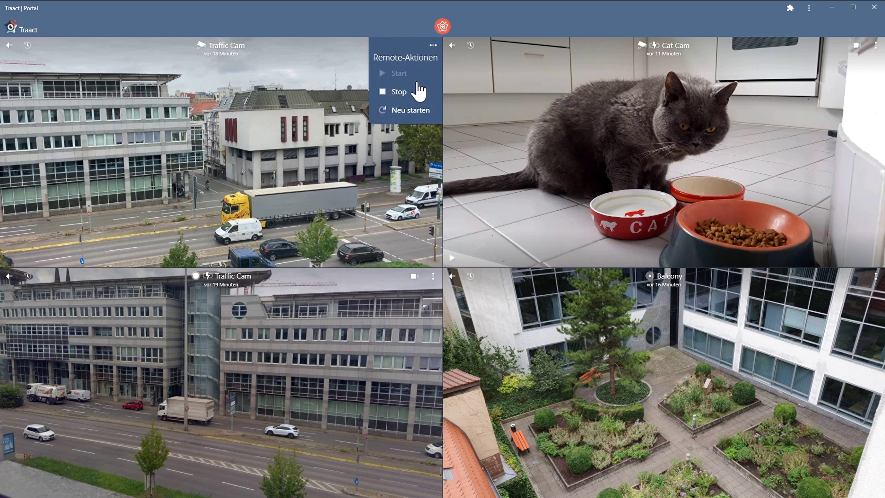
click(417, 91)
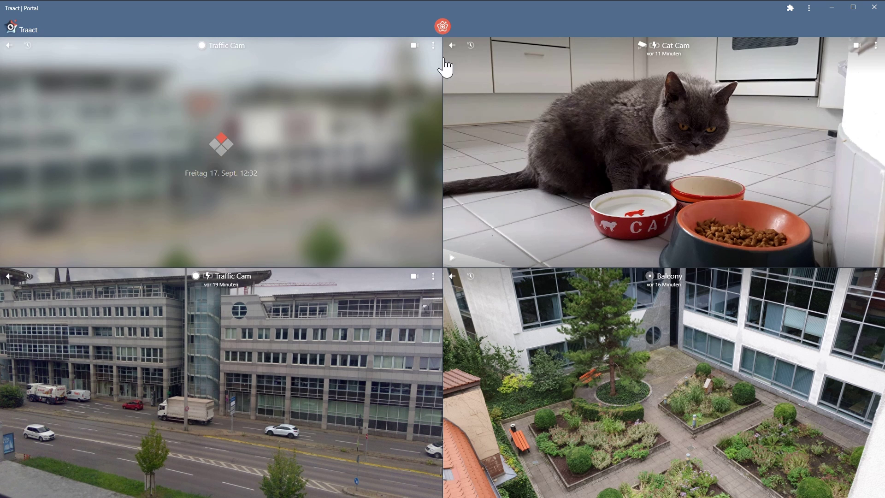
Restart the first Traffic Cam remotely, and switch its live video on and off
click(435, 48)
click(419, 111)
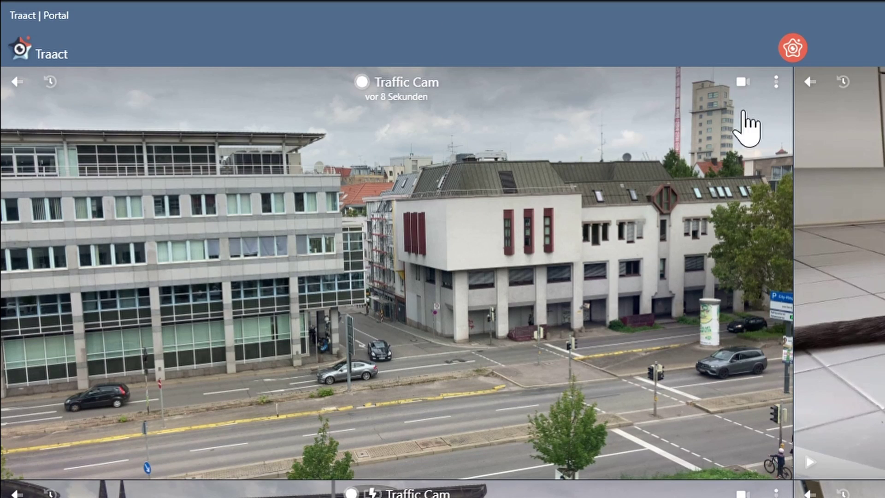
click(743, 83)
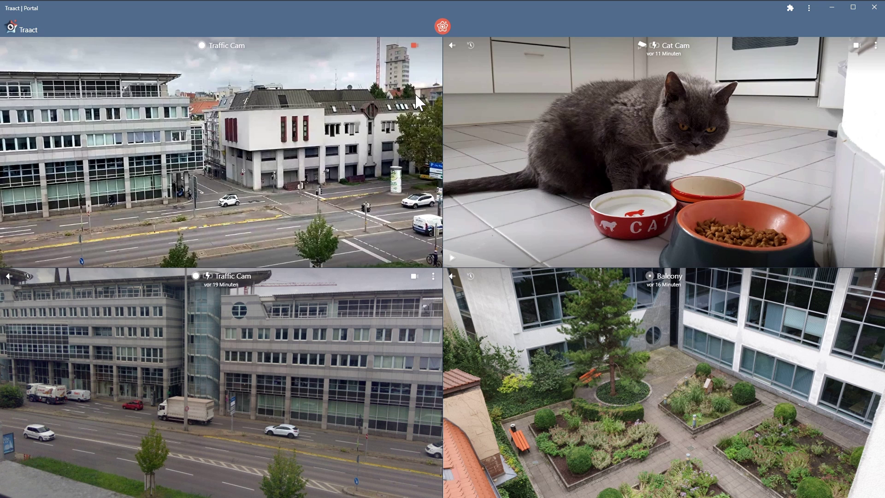
click(418, 50)
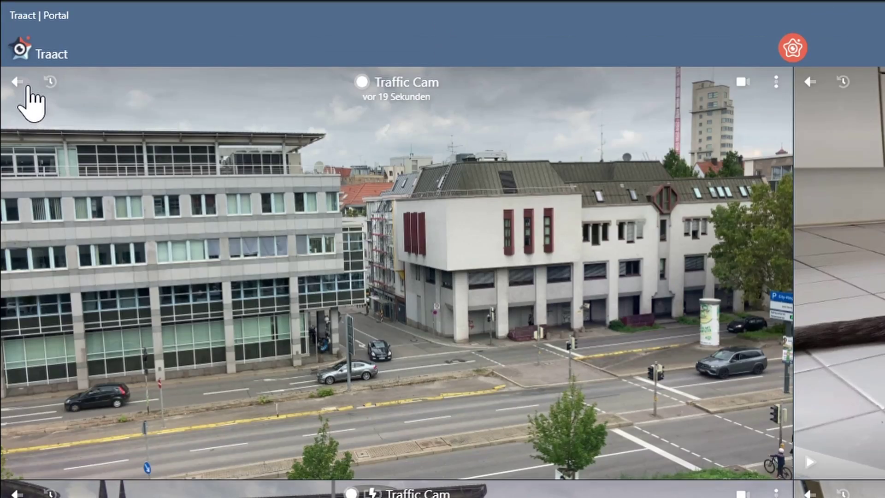
Step back through two older recordings in the first Traffic Cam's tile and return one recording forward
click(27, 88)
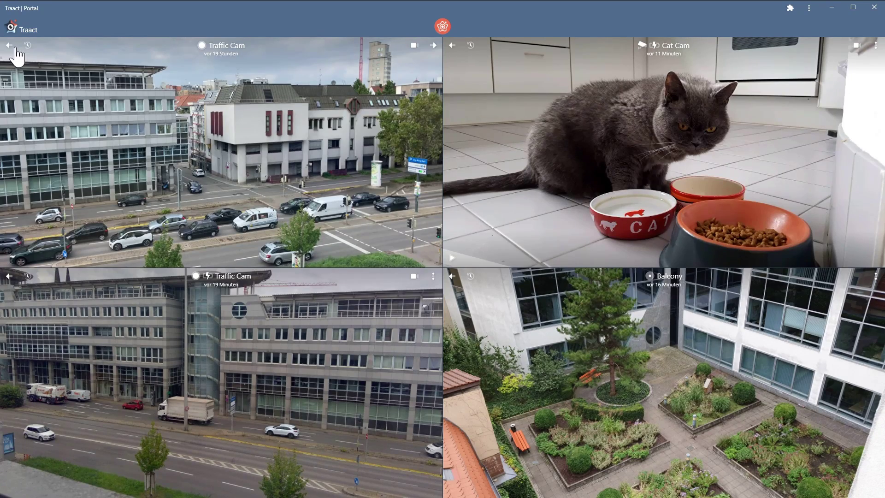
click(15, 47)
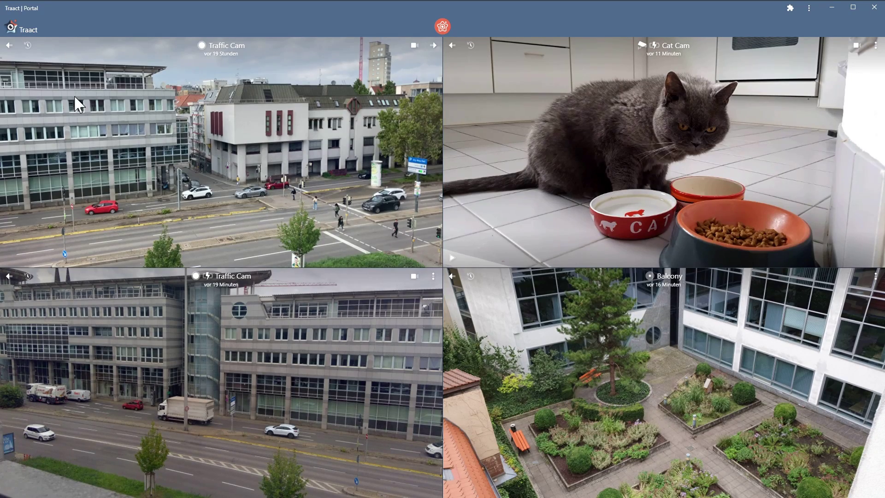
click(433, 46)
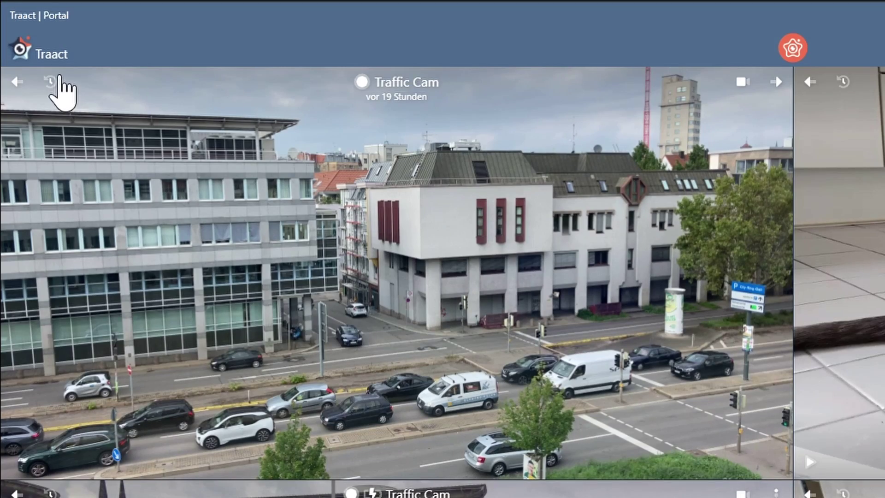
Look through the first Traffic Cam's recording history and return to the camera grid
click(28, 45)
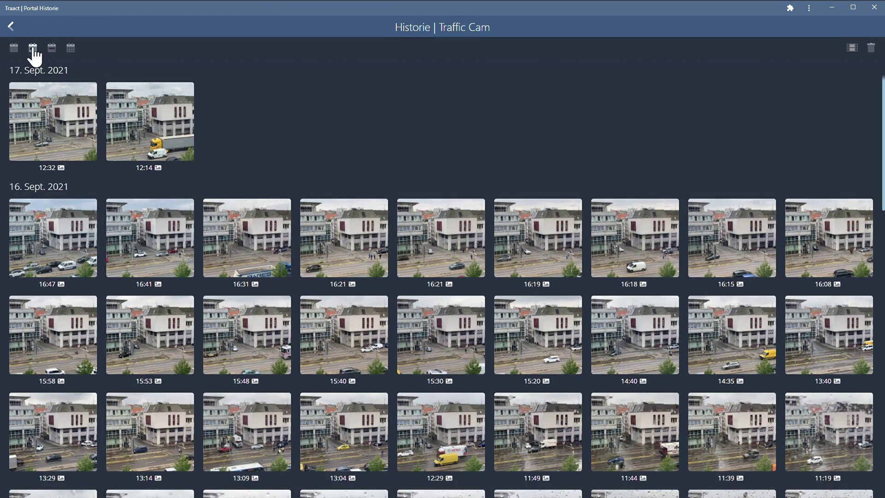
scroll(86, 213, down, 3)
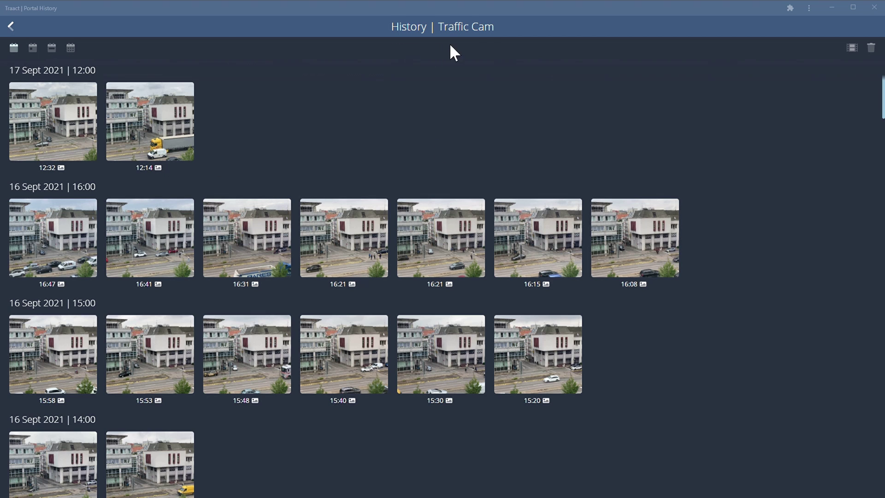
click(21, 31)
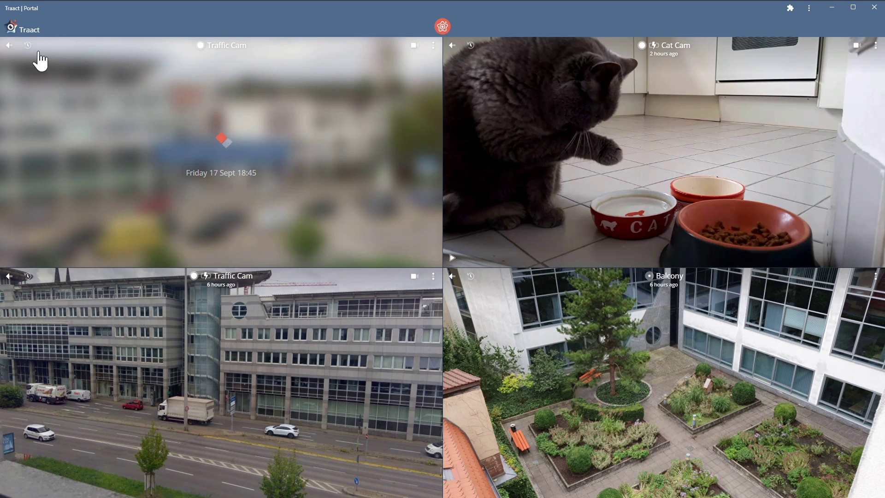
Open the first Traffic Cam's history and view it grouped by day, week and month, ending on the hourly grouping
click(31, 46)
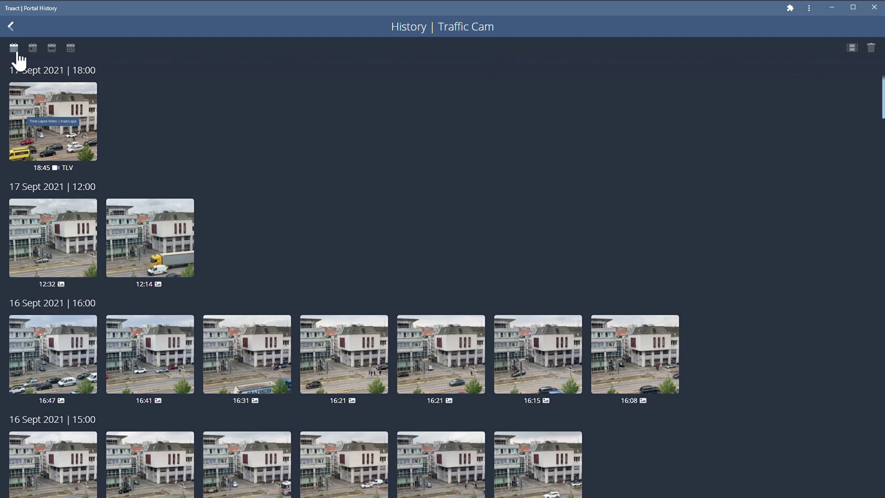
click(33, 48)
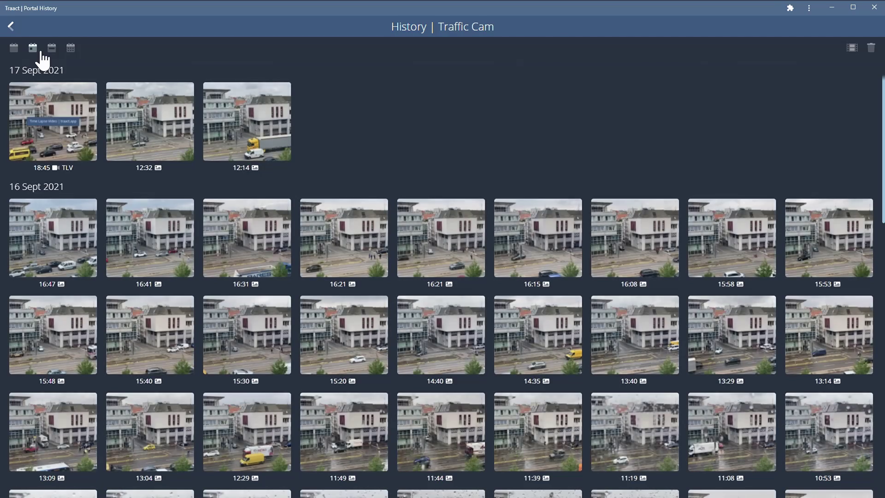
click(53, 48)
click(77, 50)
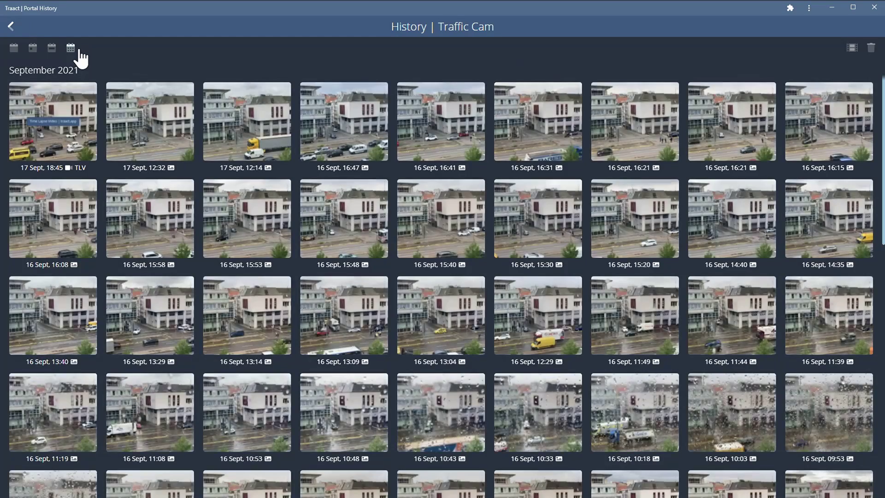
click(15, 49)
Delete the 16:15 and 15:30 recordings of 16 September 2021 from the Traffic Cam history
click(872, 50)
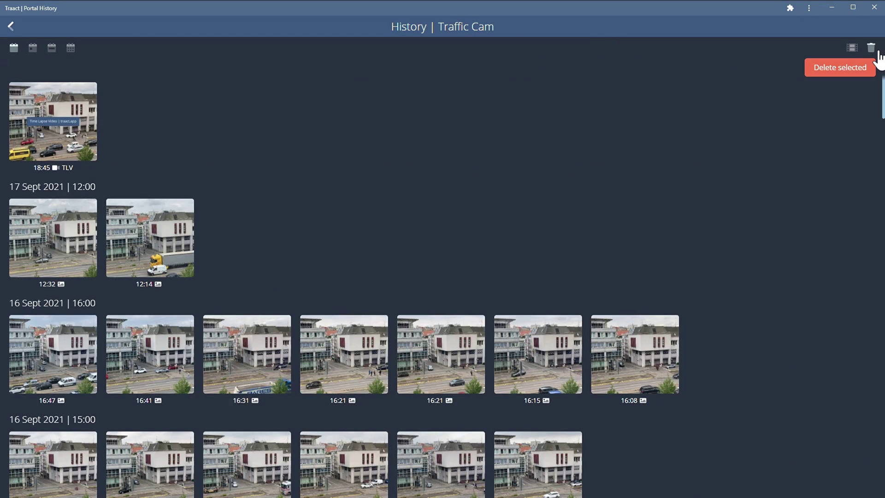
scroll(645, 225, down, 5)
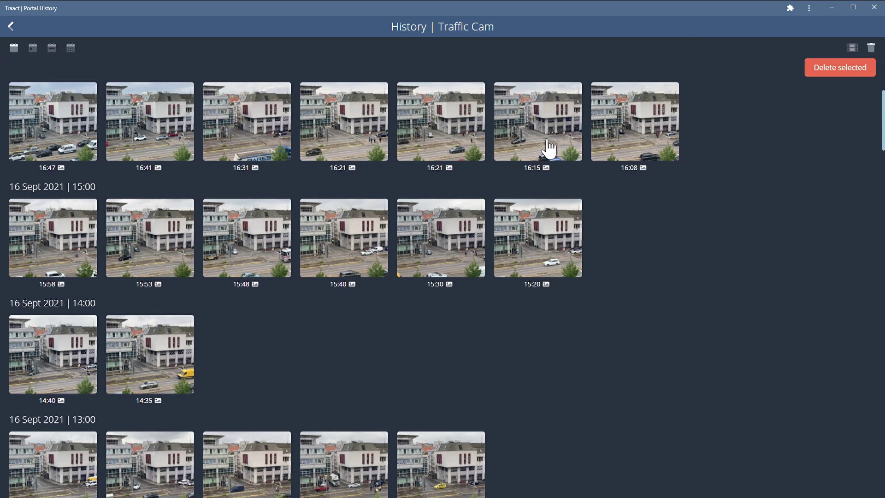
click(549, 149)
click(458, 241)
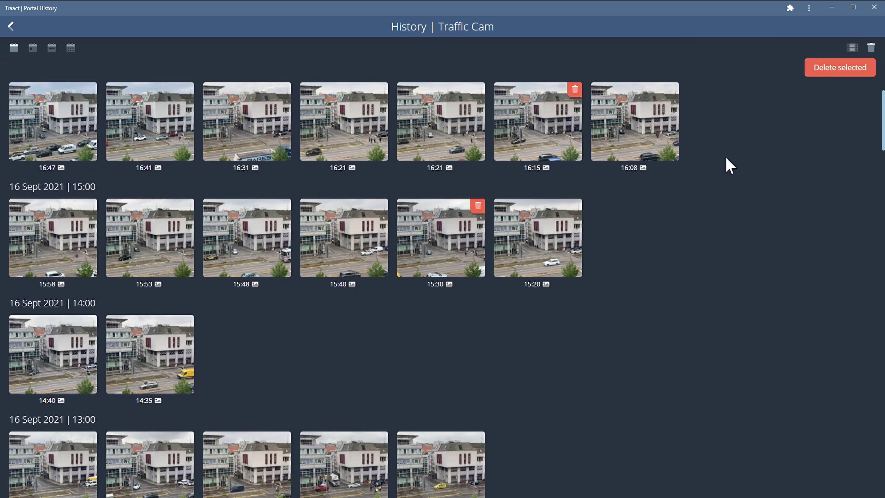
click(827, 70)
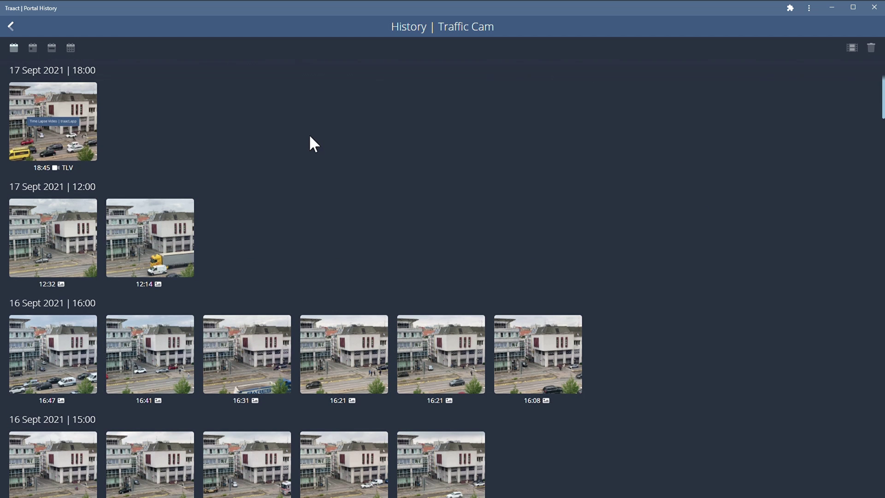
Create a time-lapse video at 24 fps from the images between 15 September 2021, 07:15 and 16 September 2021, 11:39
click(853, 48)
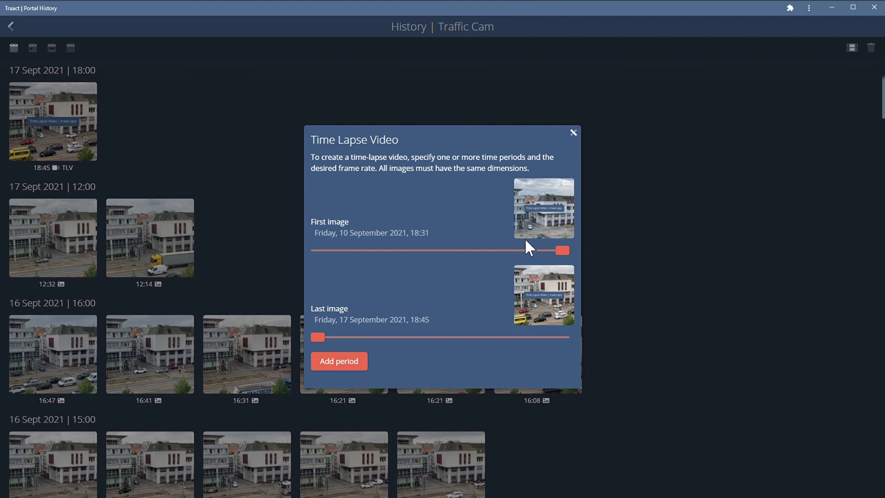
drag(568, 256, 507, 251)
drag(328, 333, 359, 337)
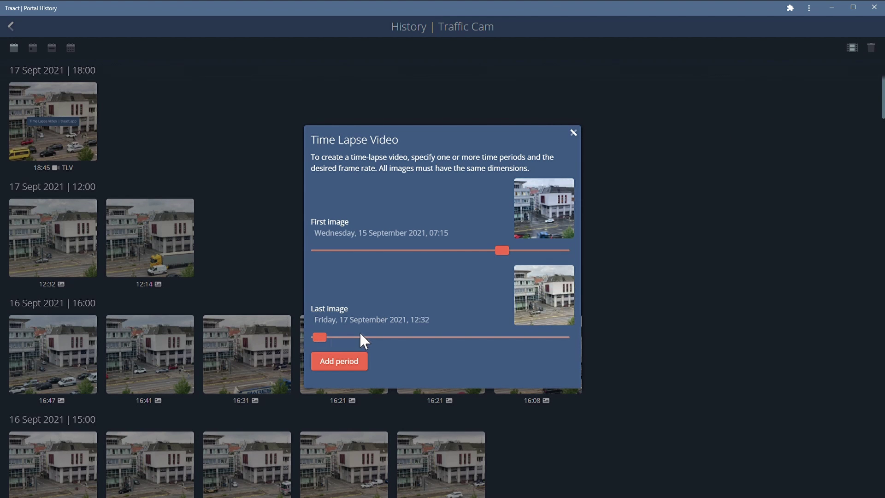
click(364, 363)
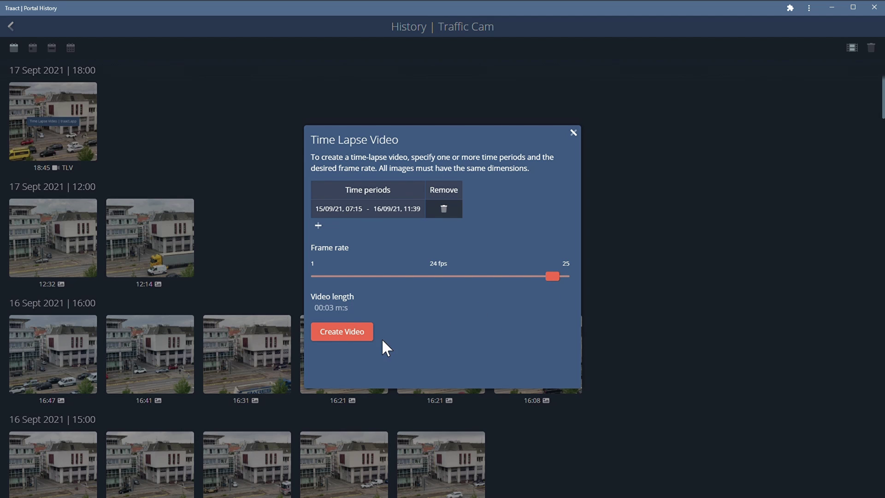
click(365, 340)
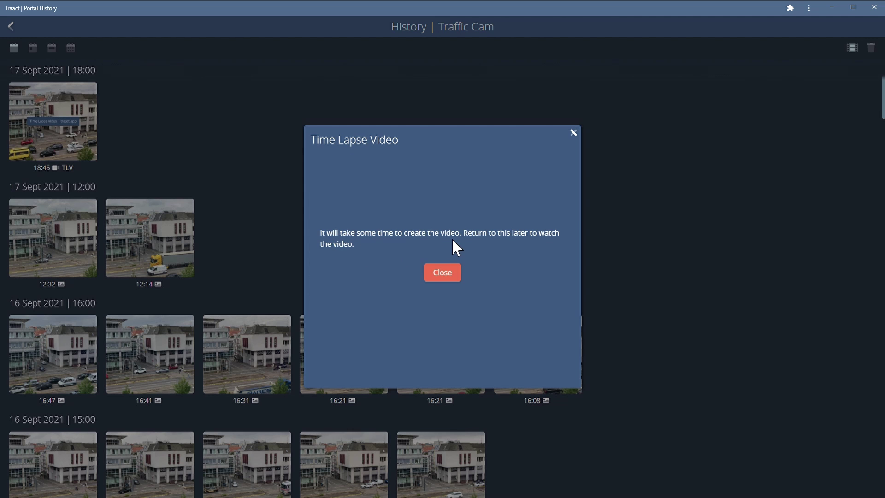
click(453, 276)
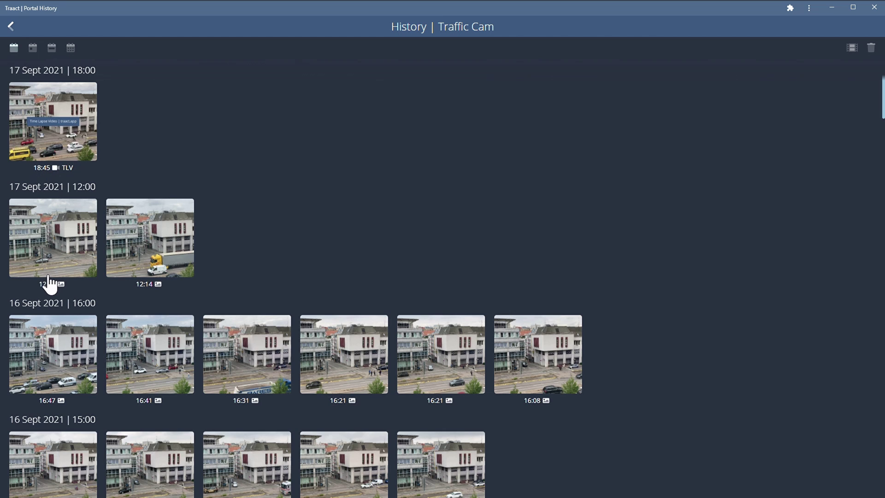
Group the Traffic Cam history by week and load more recordings at the end of the list
click(52, 49)
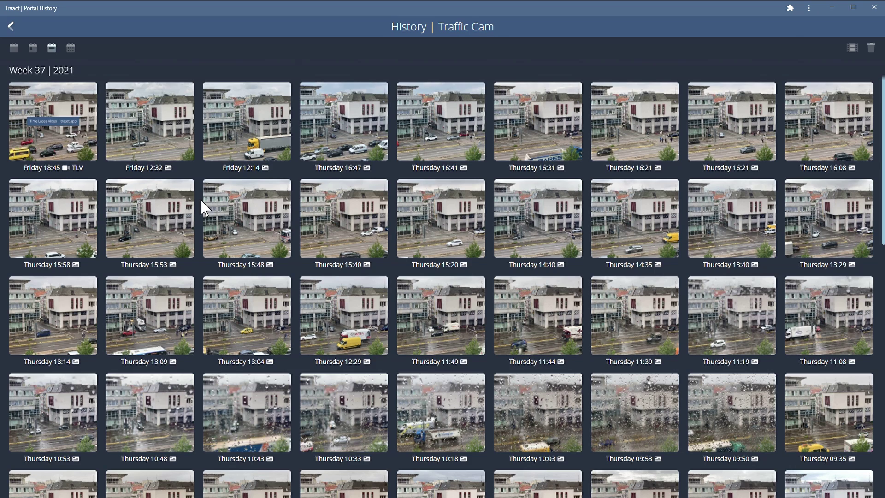
scroll(200, 199, down, 10)
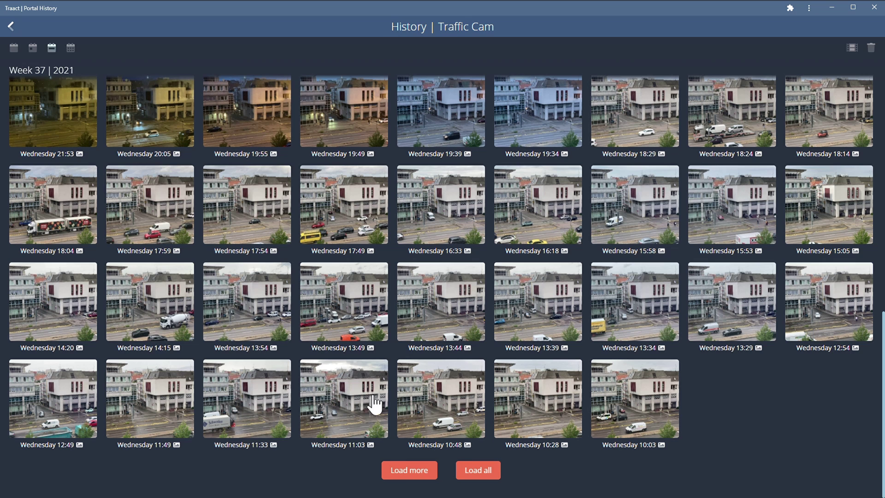
click(418, 479)
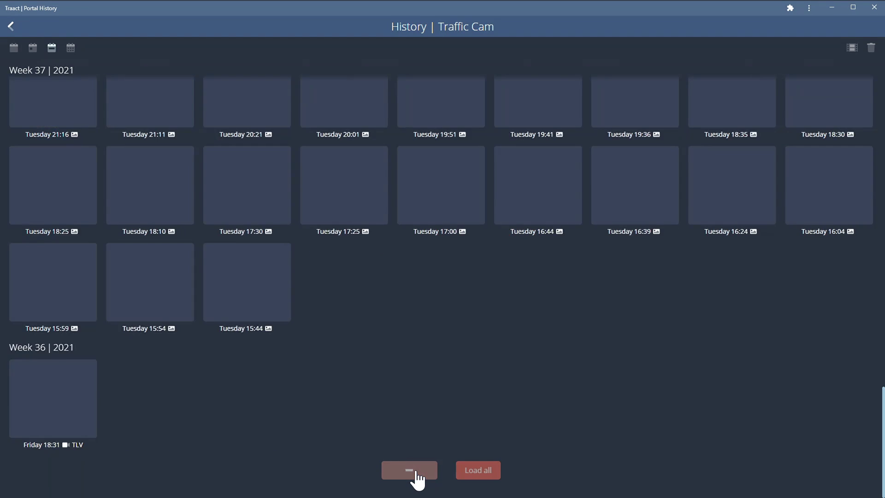
Open a Traffic Cam recording and view the 20 September 2021 recordings from 12:05, 13:05, 10:19 and 10:09
click(354, 272)
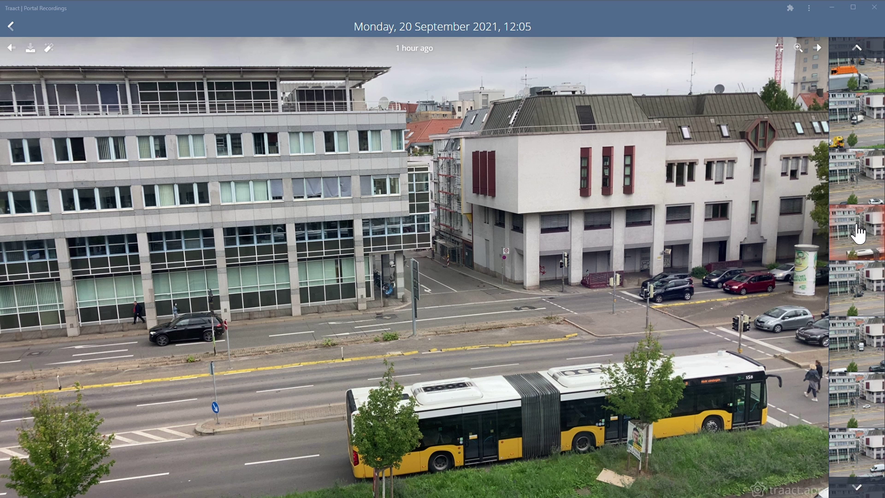
click(861, 141)
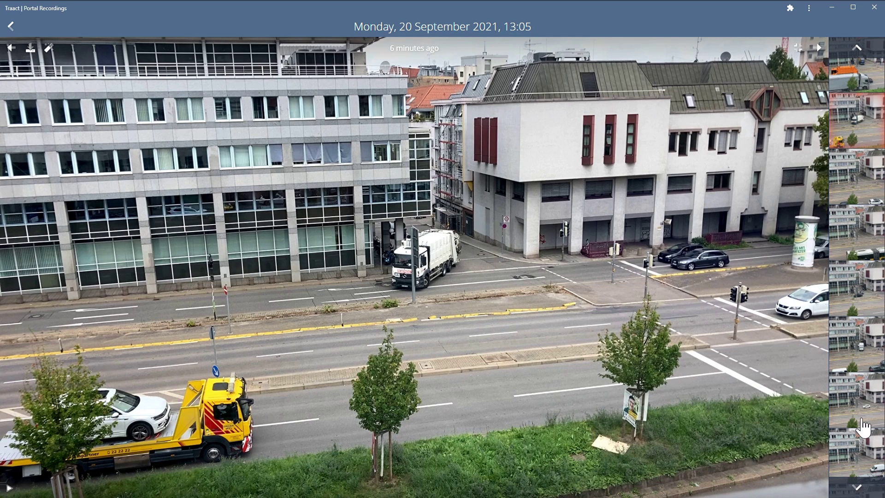
scroll(869, 494, down, 2)
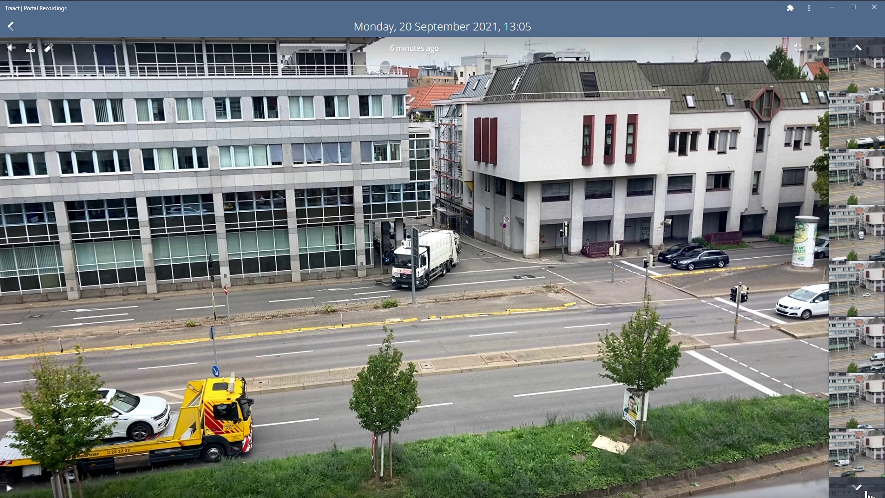
scroll(868, 494, down, 2)
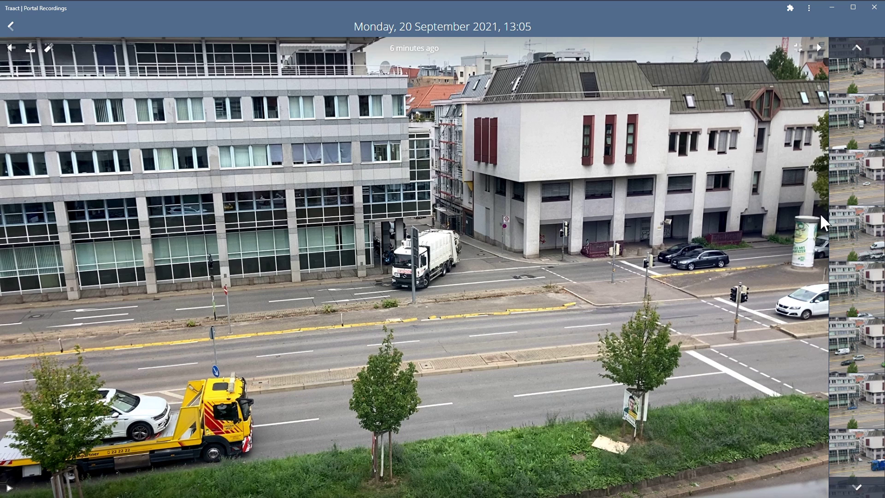
click(873, 456)
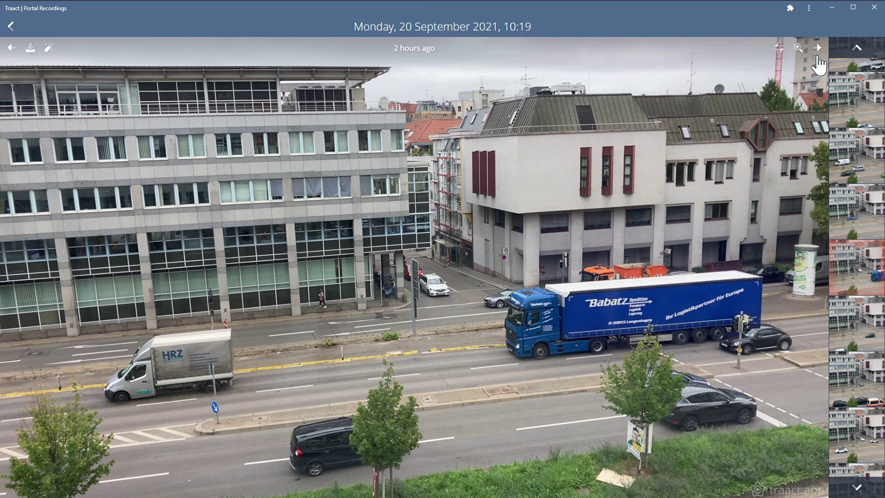
click(13, 49)
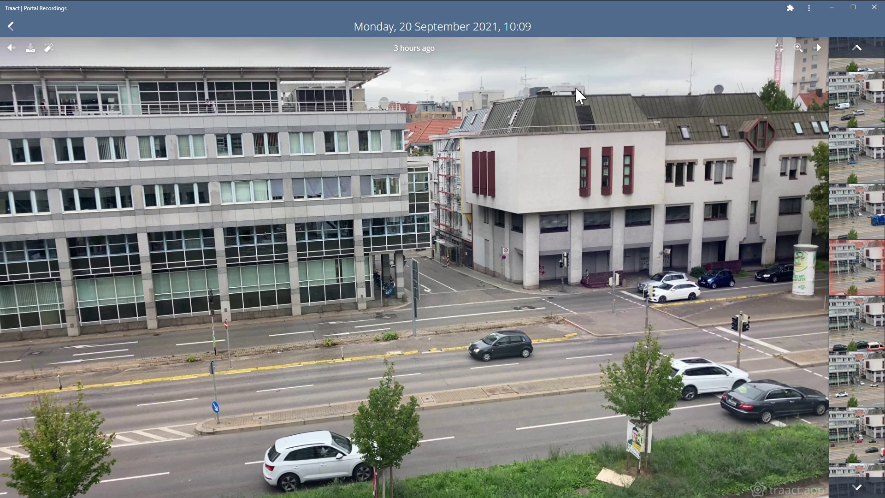
Go to the 20 September 2021, 10:19 recording and download its image
click(819, 48)
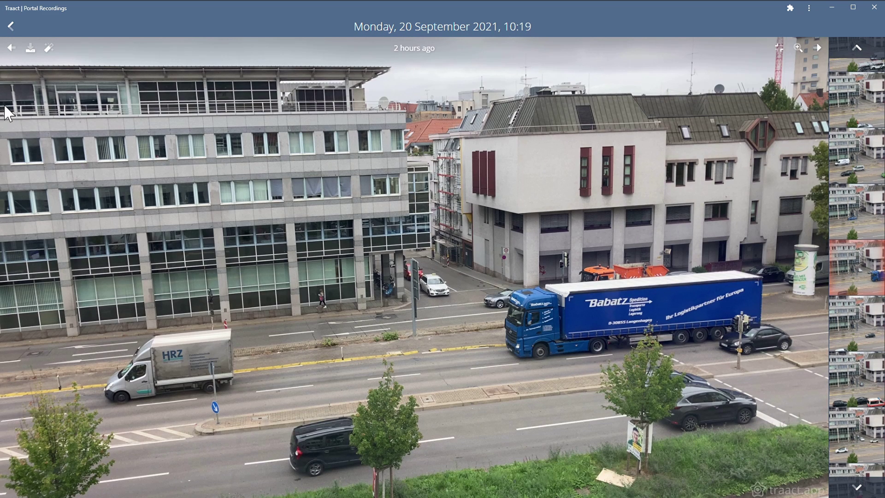
click(31, 48)
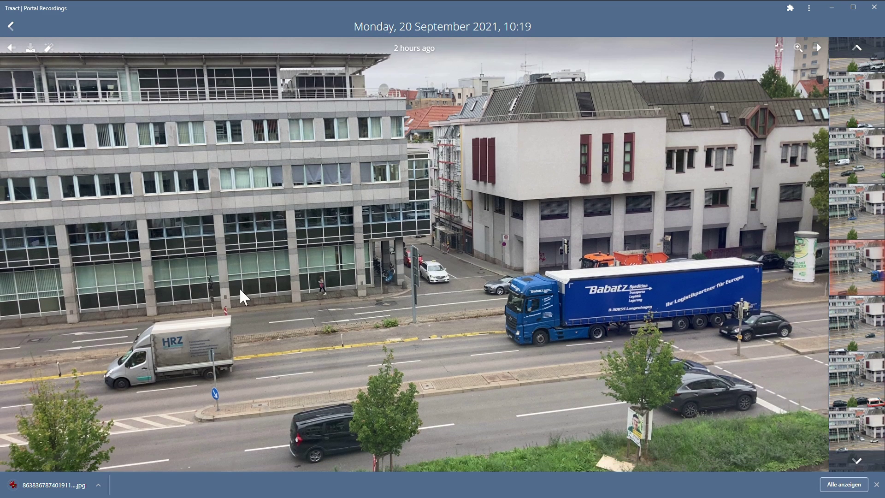
click(877, 485)
Preview several colour filters on the 10:19 image, including the inverted one, and restore the original colours
click(54, 45)
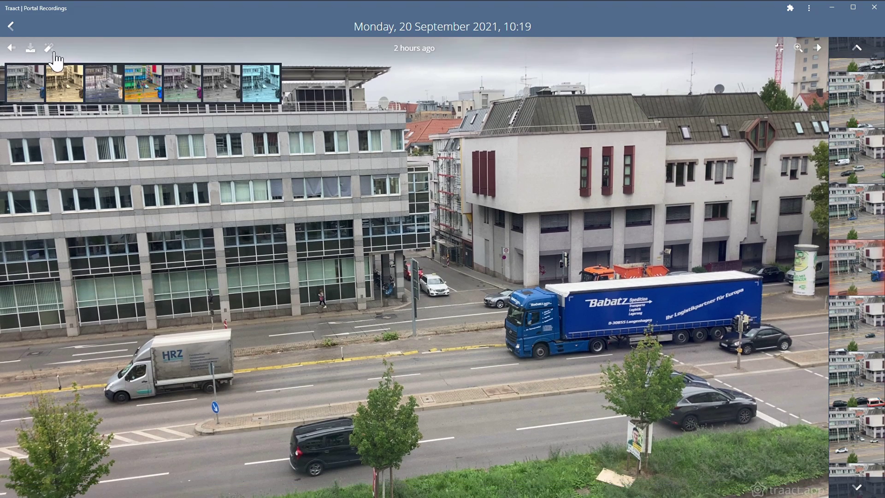
click(64, 95)
click(106, 102)
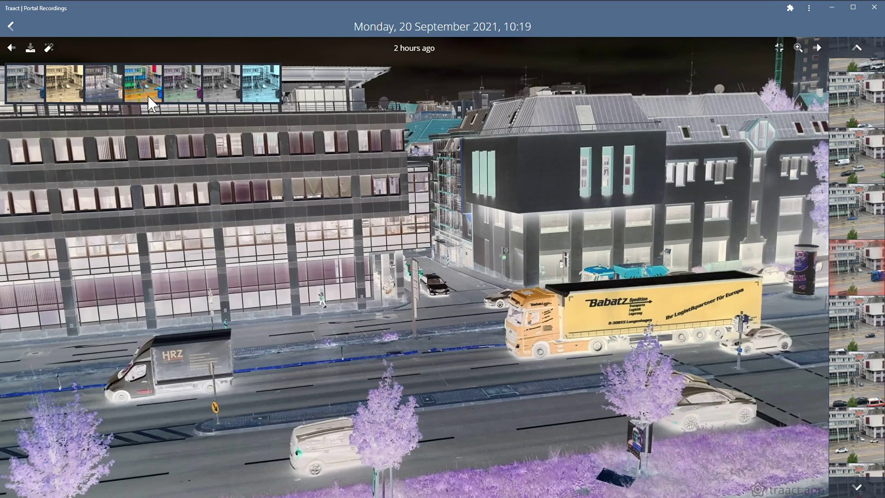
click(154, 100)
click(36, 92)
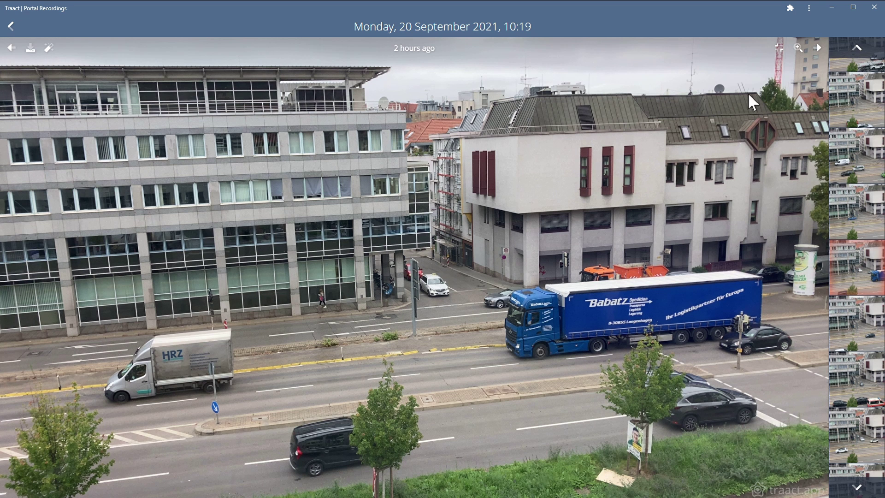
Switch the 10:19 image twice between filling the viewer and fitting completely inside it
click(786, 52)
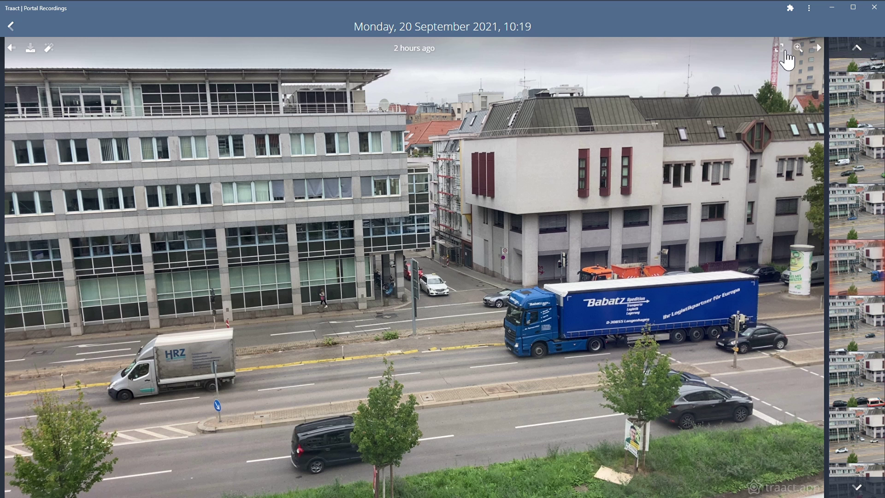
click(786, 52)
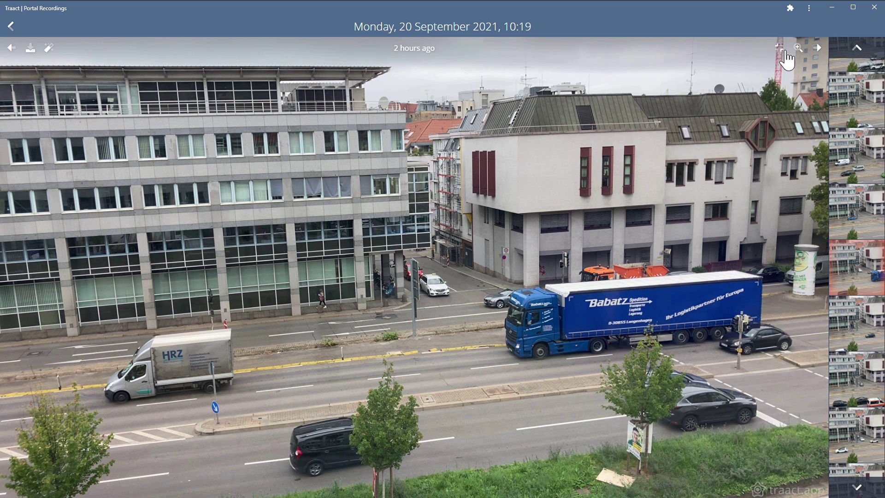
click(786, 52)
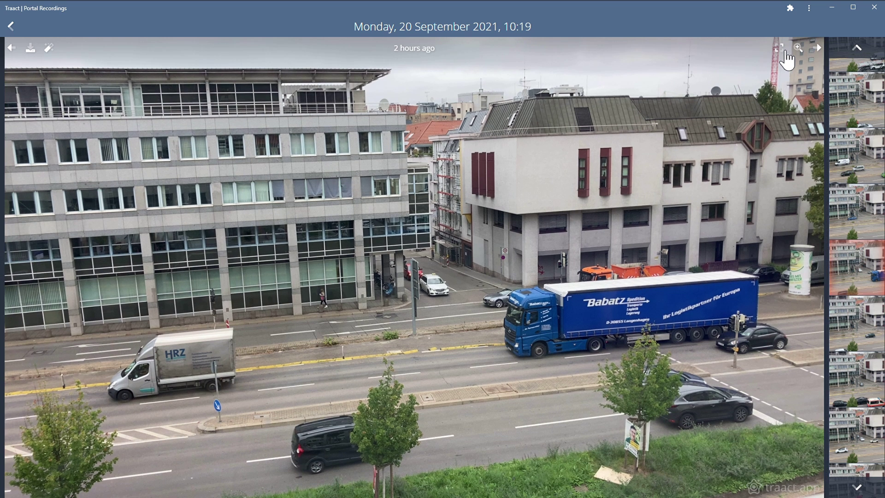
click(786, 53)
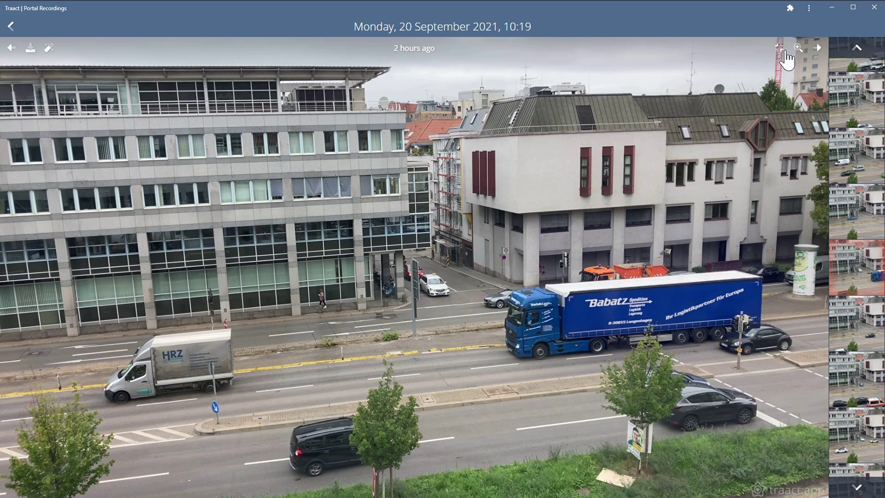
Zoom in on the blue truck in the 10:19 image in two stages, and return to the full view
click(803, 52)
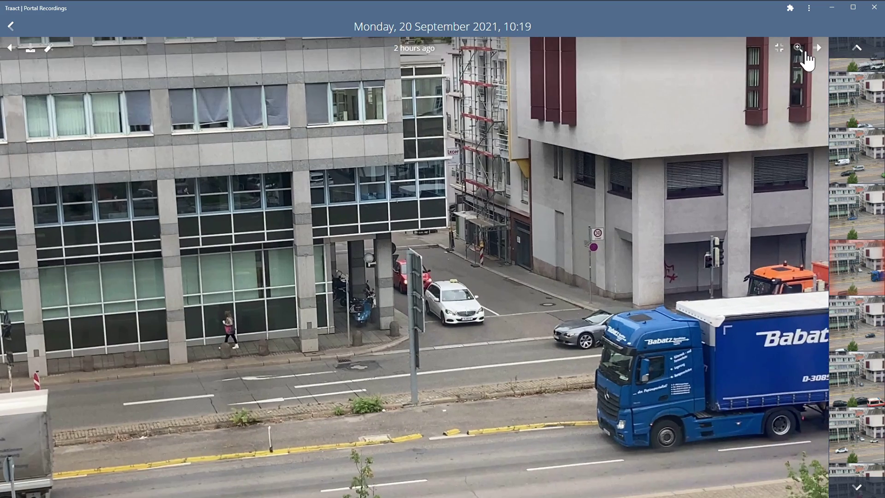
drag(700, 322, 357, 223)
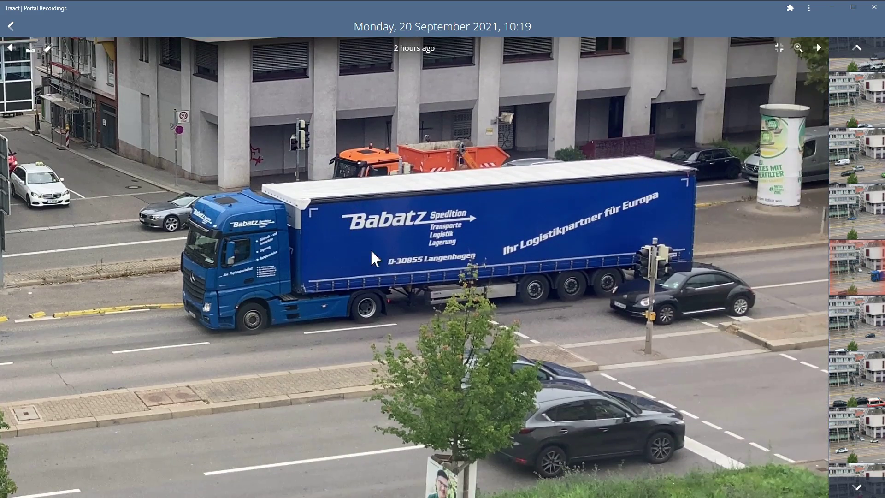
click(804, 51)
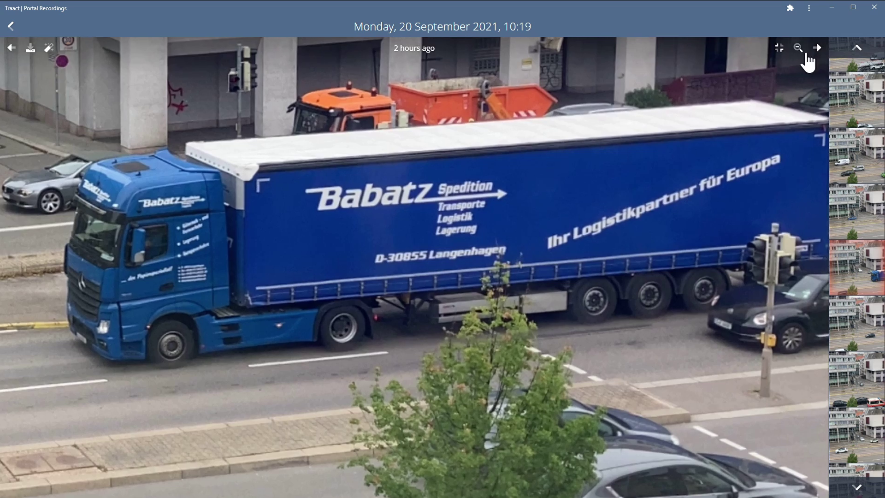
click(804, 51)
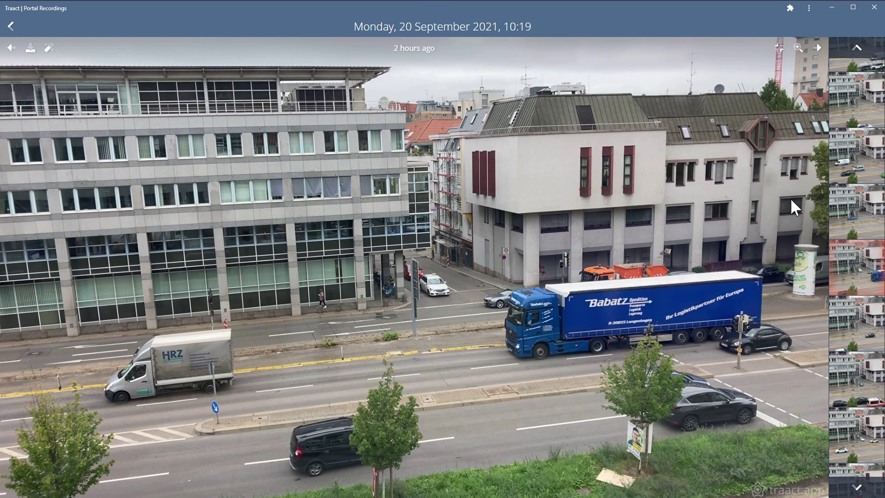
Open the 20 September 2021, 13:07 recording, play its video, and pause and stop the playback
scroll(862, 254, down, 5)
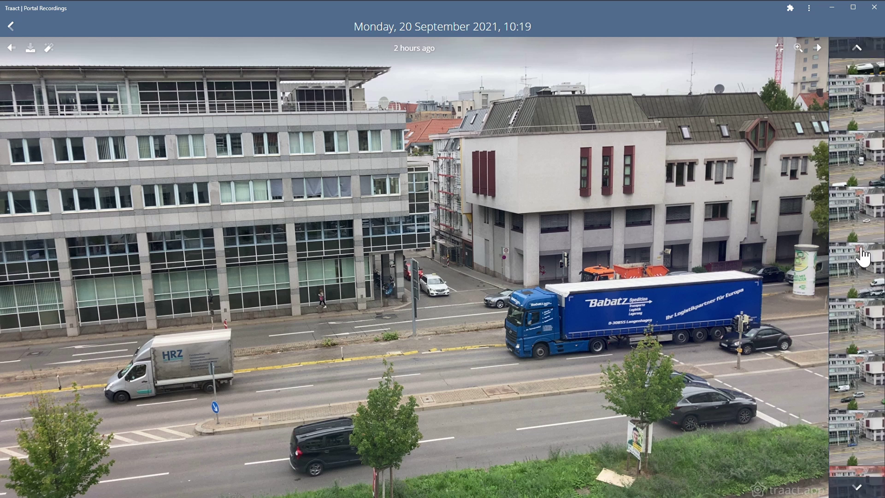
click(858, 82)
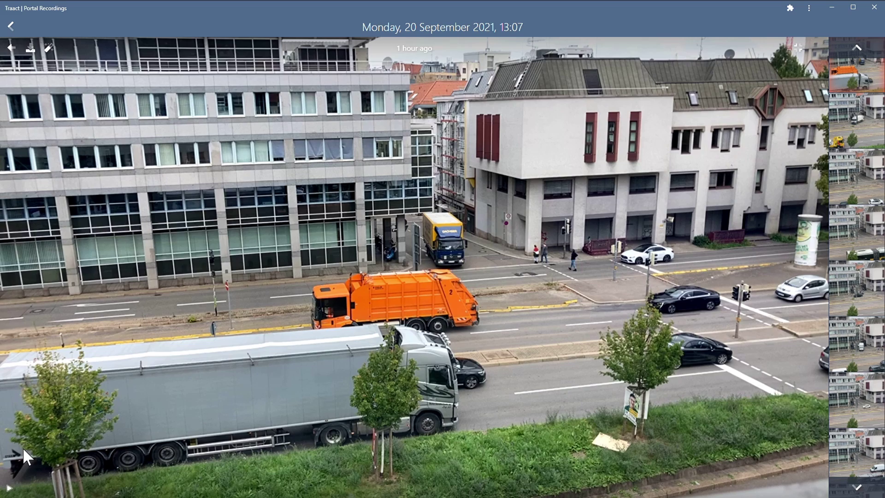
click(12, 490)
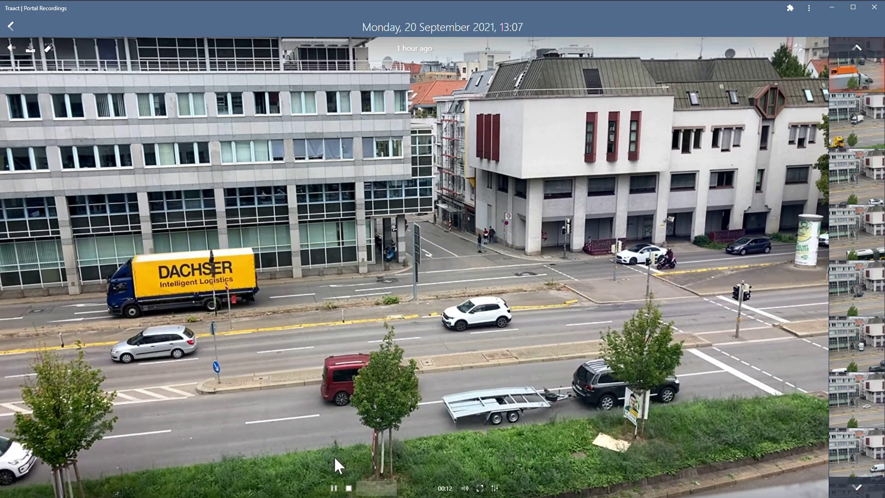
click(343, 481)
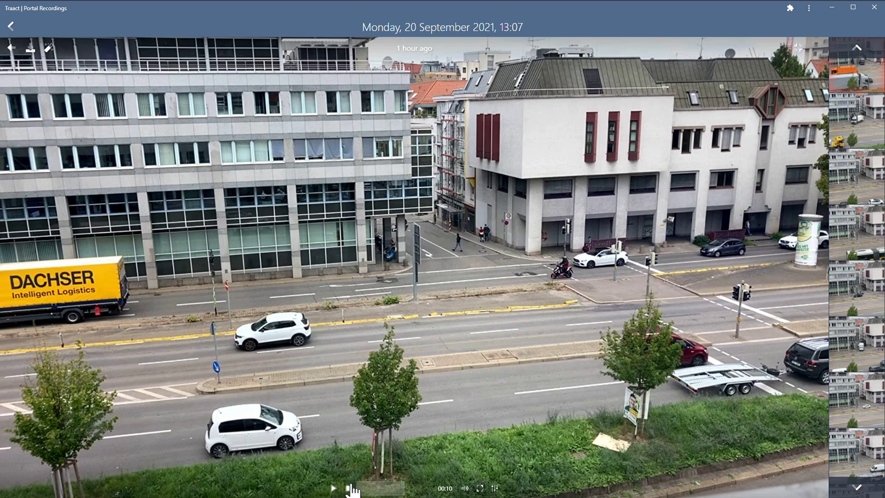
click(351, 489)
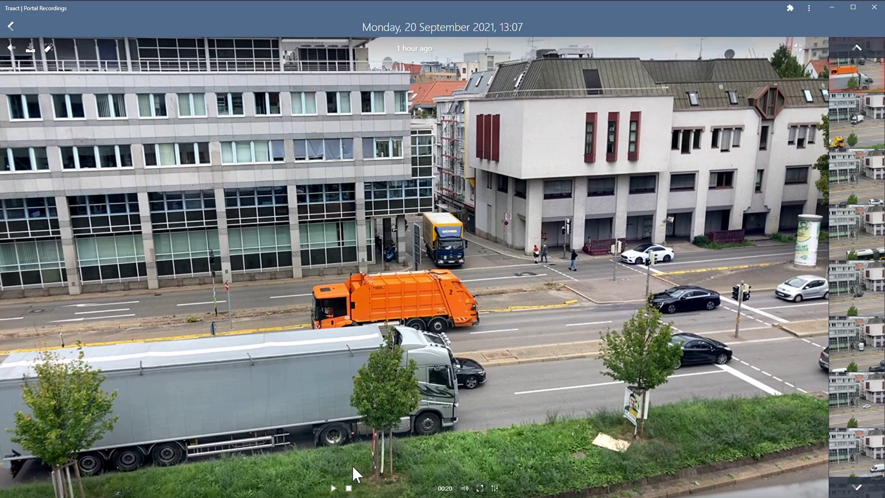
Replay the 13:07 video, switch to the native player controls and view their additional playback options
click(334, 487)
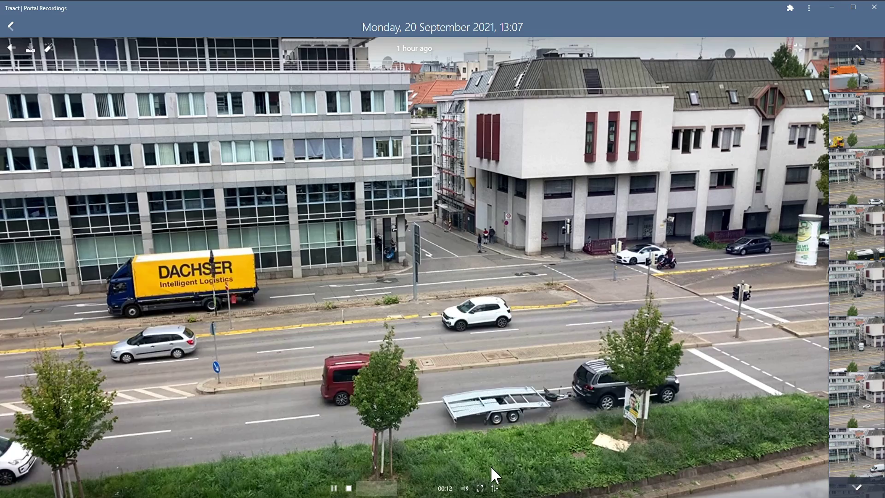
mouse_move(505, 493)
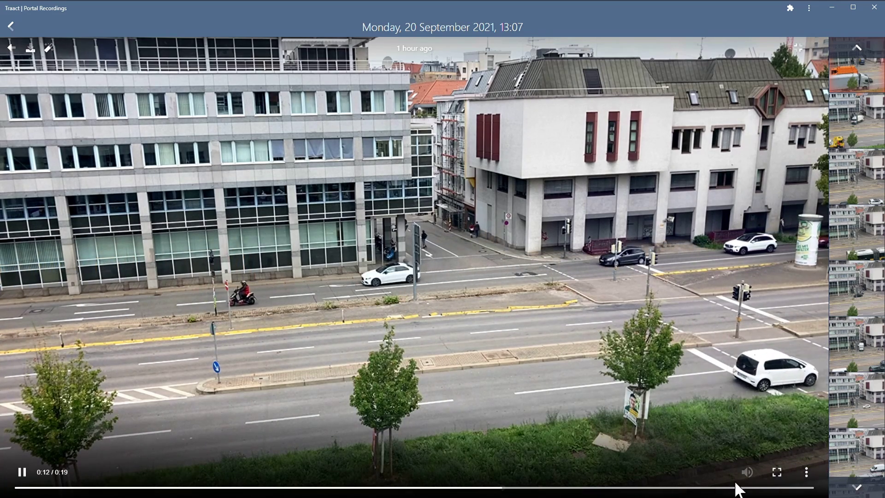
click(813, 480)
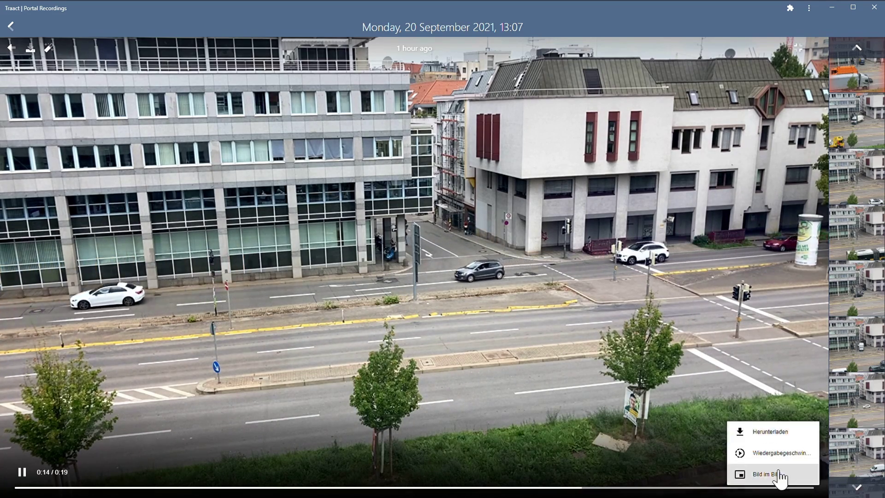
click(613, 456)
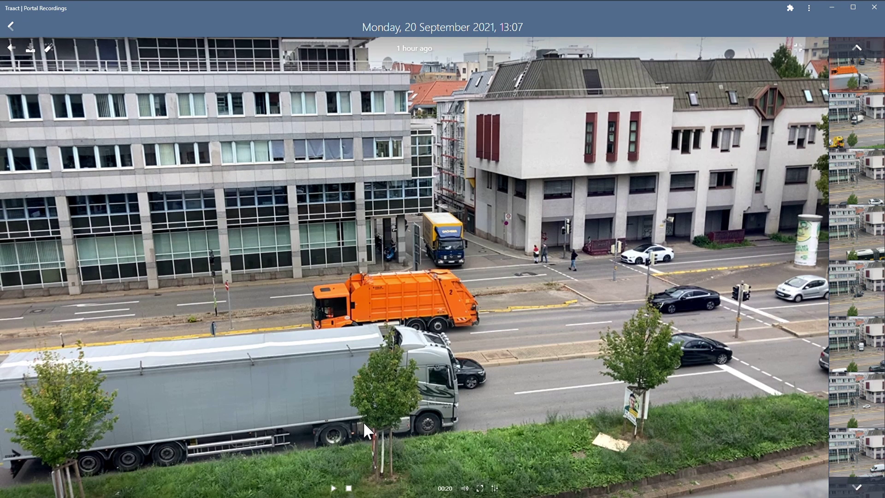
click(335, 488)
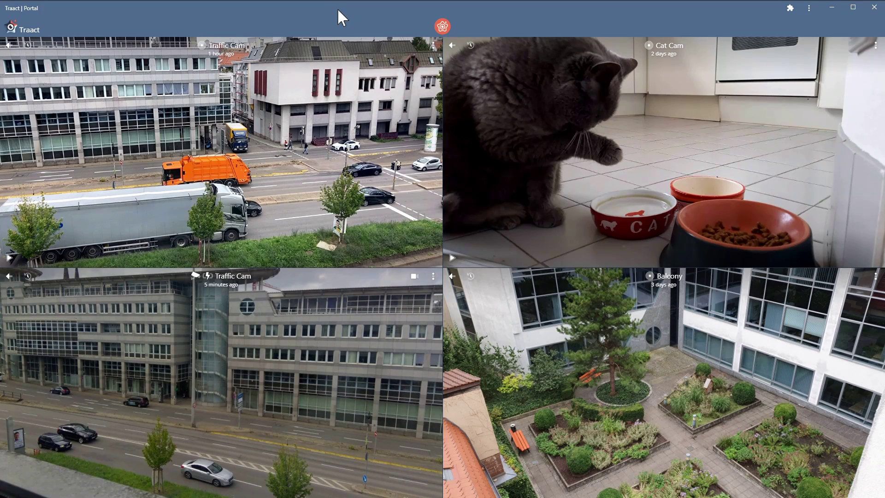
Open the portal settings and set the camera grid positioning to Manual
click(445, 30)
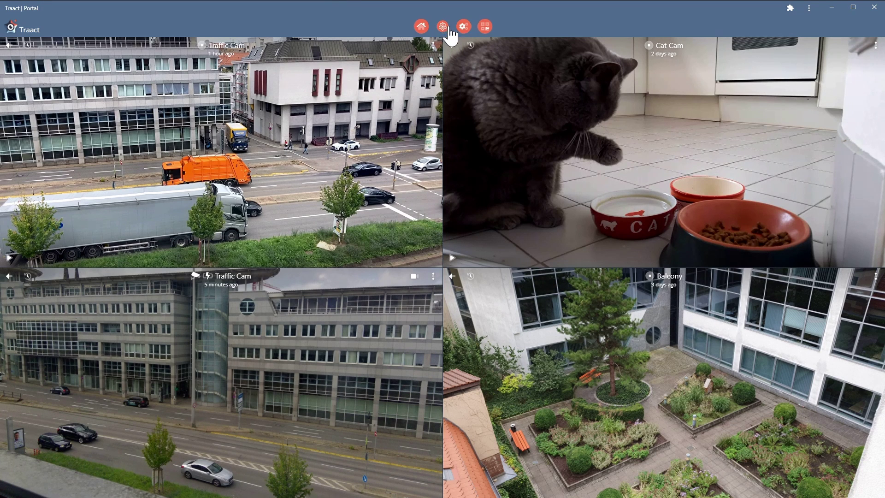
click(471, 29)
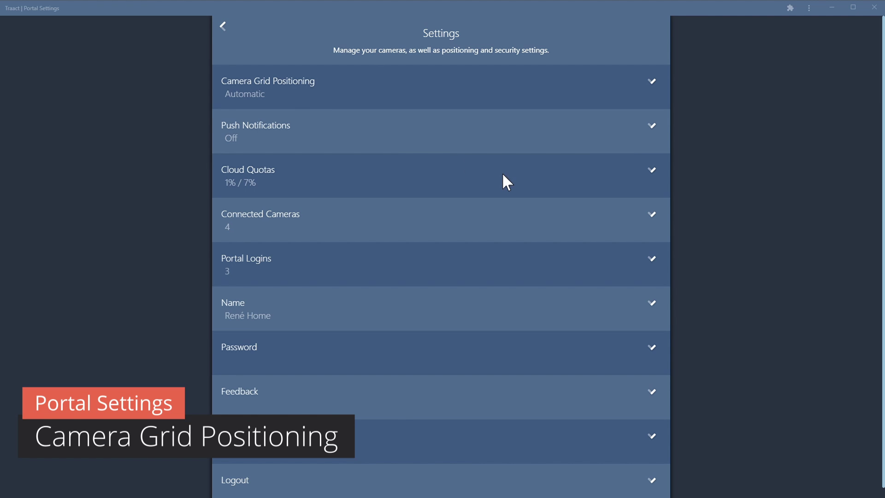
click(655, 82)
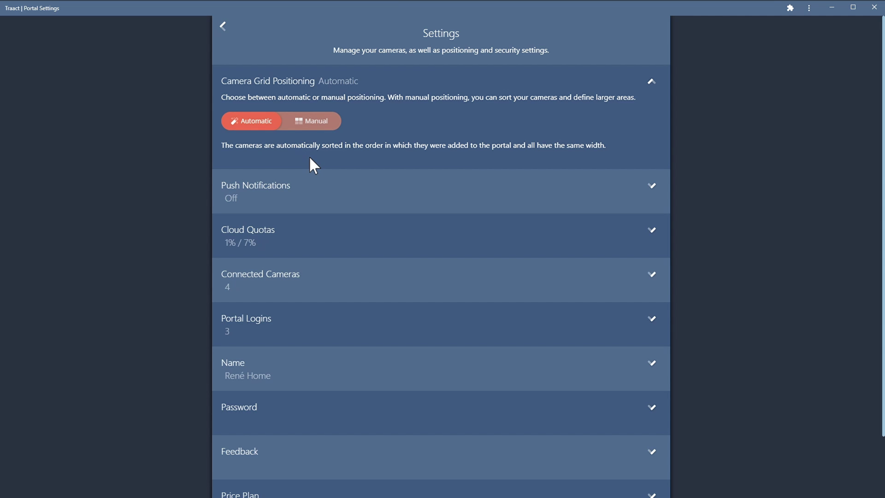
click(317, 134)
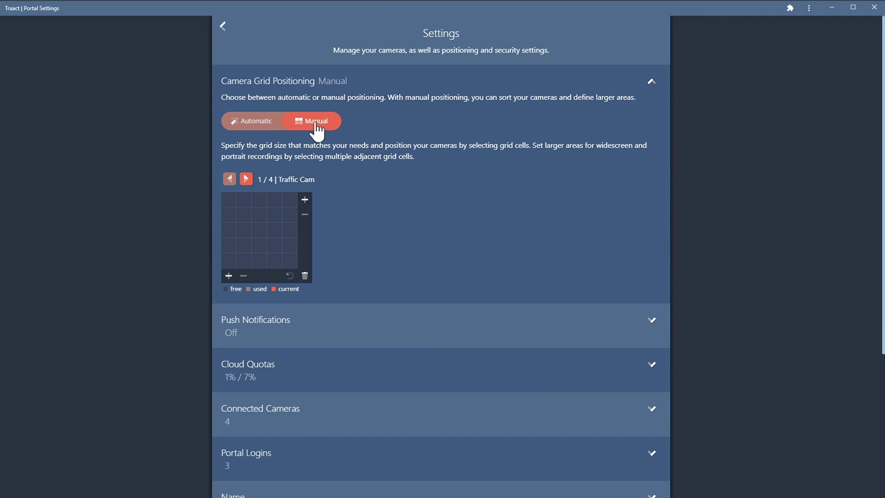
Try placing cameras 2 and 3 in the first two cells of the grid, and clear the grid
click(247, 179)
click(229, 198)
click(249, 180)
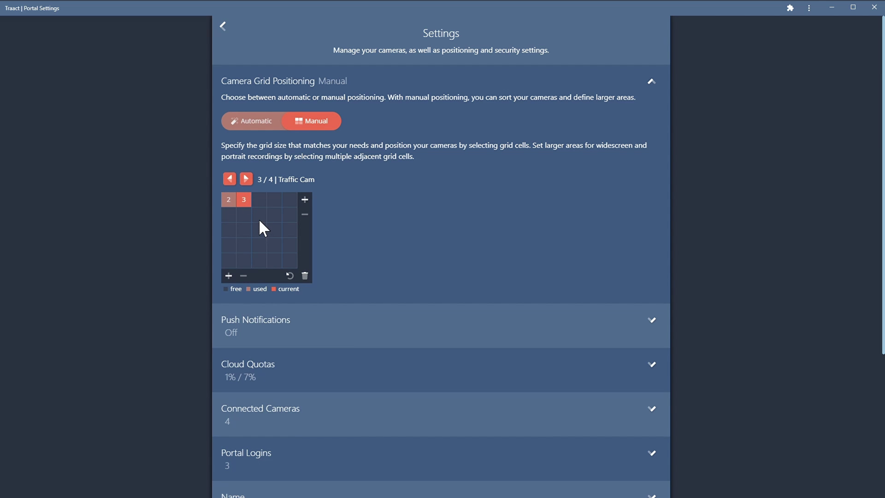
click(311, 281)
Try placing cameras 1 and 2 side by side in the first grid row and camera 3 below camera 1, and clear the grid
click(231, 181)
click(232, 181)
click(229, 204)
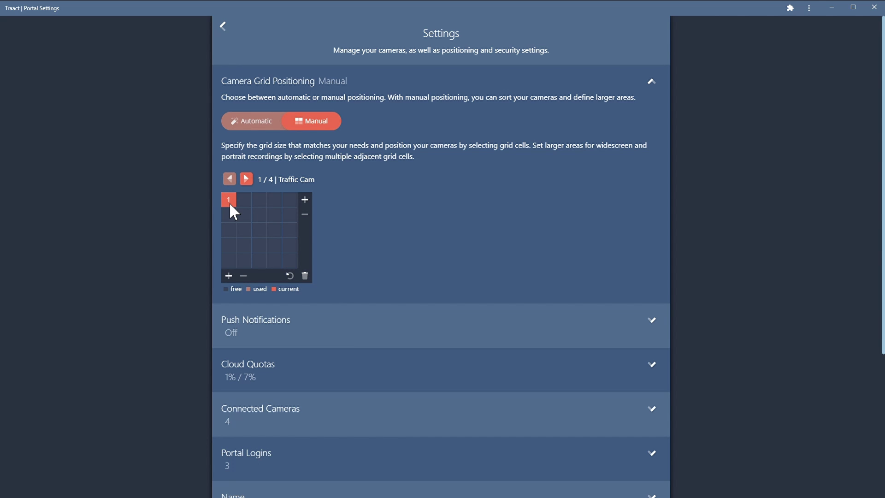
click(252, 185)
click(247, 179)
click(229, 214)
click(249, 182)
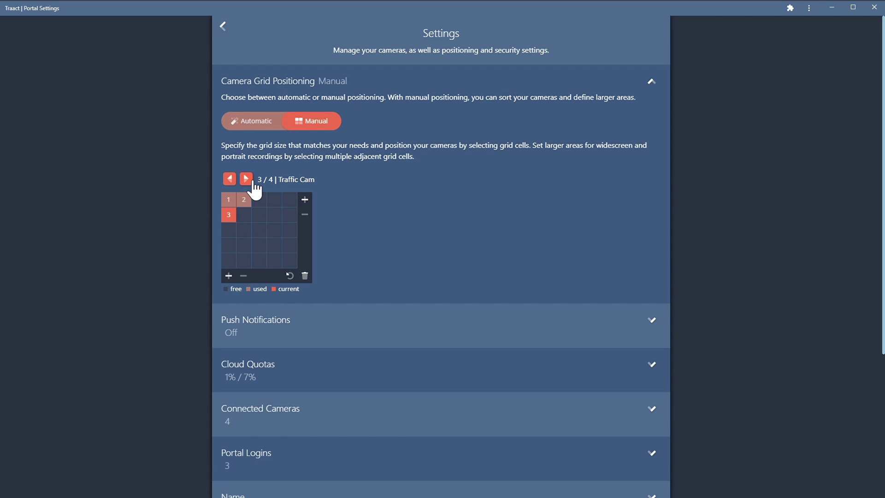
click(305, 275)
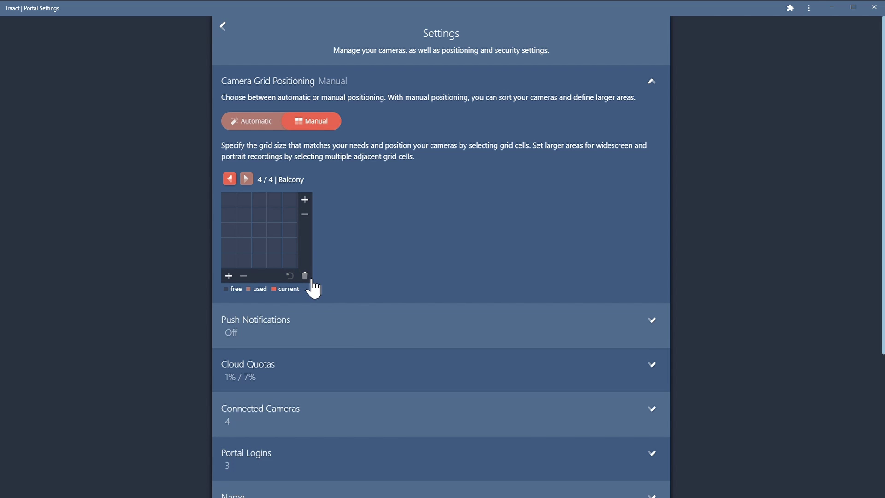
Enlarge the camera grid to eight columns and seven rows
click(304, 199)
click(319, 199)
click(231, 278)
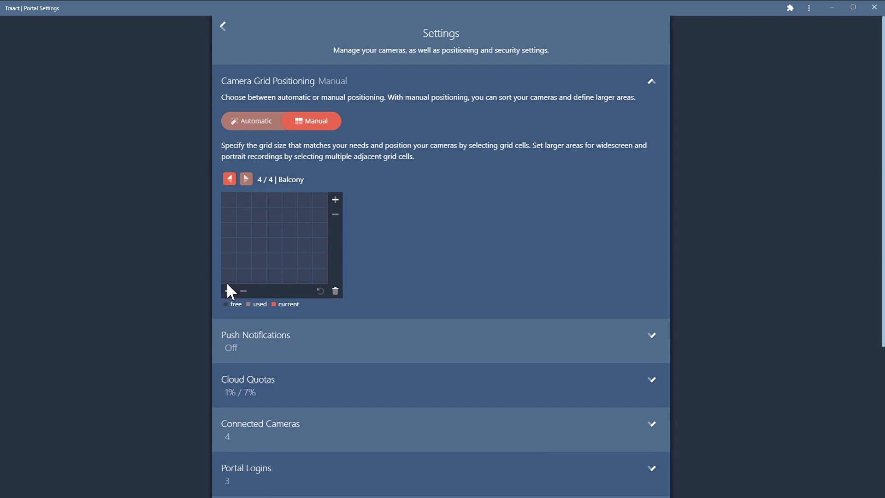
click(229, 292)
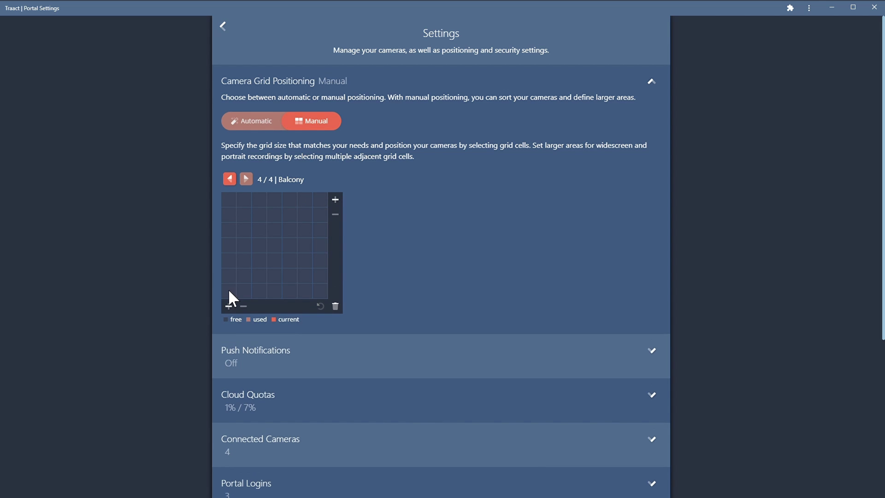
click(336, 200)
Assign camera 3, Traffic Cam, the grid area covering columns 1 to 3 of the first two rows
click(233, 181)
click(230, 179)
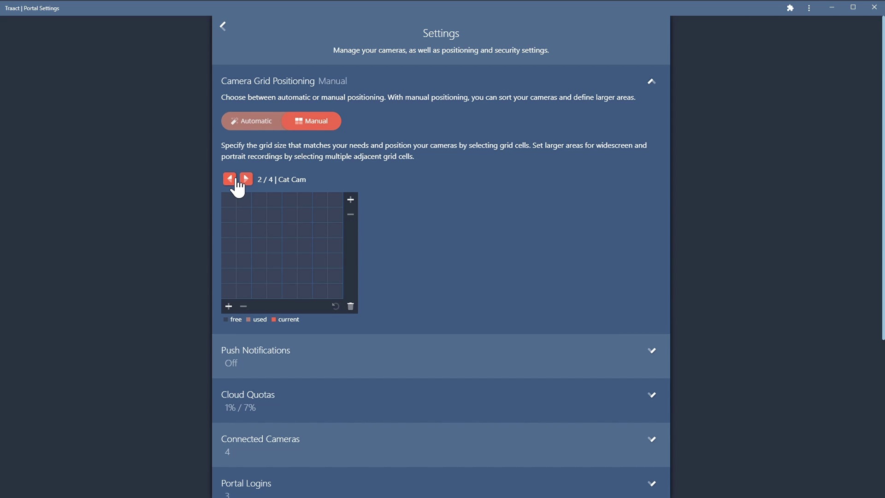
click(246, 180)
click(229, 199)
click(260, 217)
Assign camera 1, Traffic Cam, the grid area covering columns 4 to 6 of the first two rows
click(230, 179)
click(230, 179)
click(306, 215)
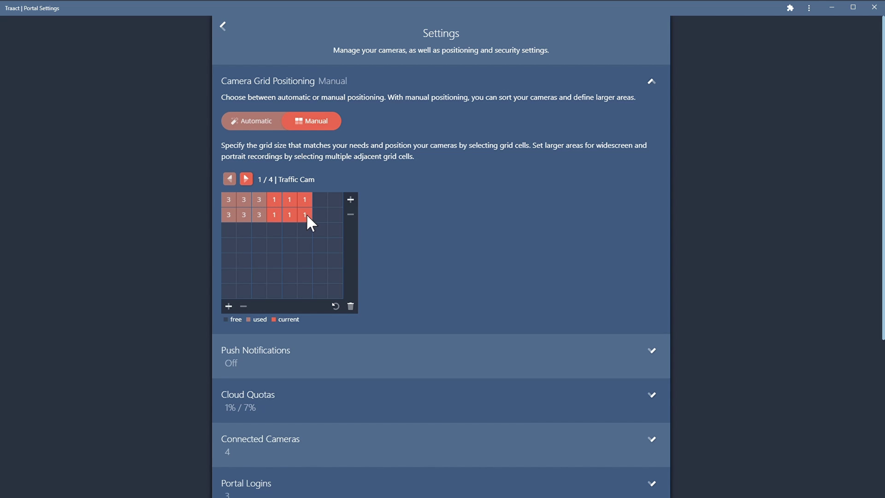
Assign camera 4, Balcony, columns 1 to 4 and camera 2, Cat Cam, columns 5 and 6 of rows 3 and 4, and return to the portal
click(255, 183)
click(255, 184)
click(255, 183)
mouse_move(230, 229)
mouse_down()
mouse_move(239, 239)
mouse_move(275, 245)
mouse_up()
click(230, 179)
click(229, 179)
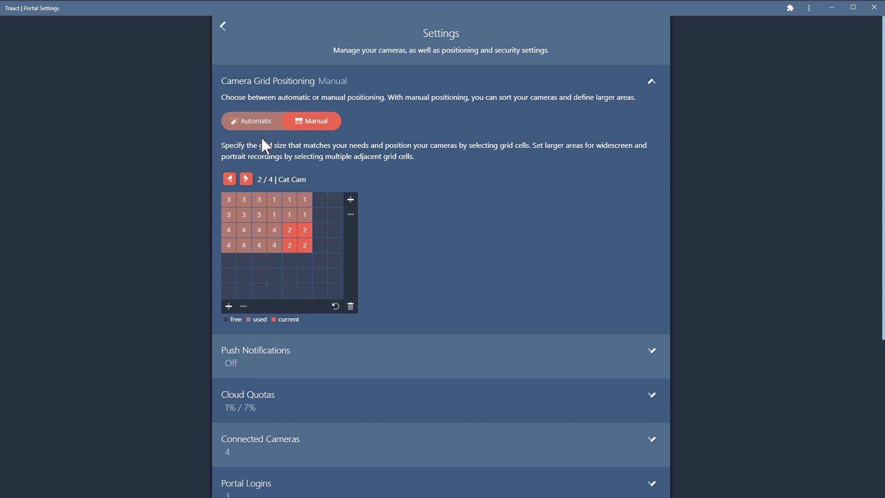
click(224, 27)
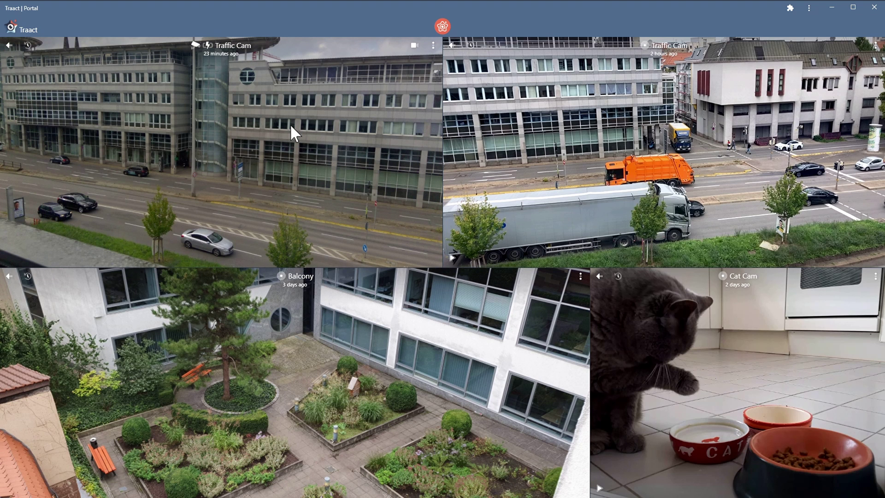
Enable push notifications for new recordings in the portal settings and restrict them to recordings with a detected face
click(446, 33)
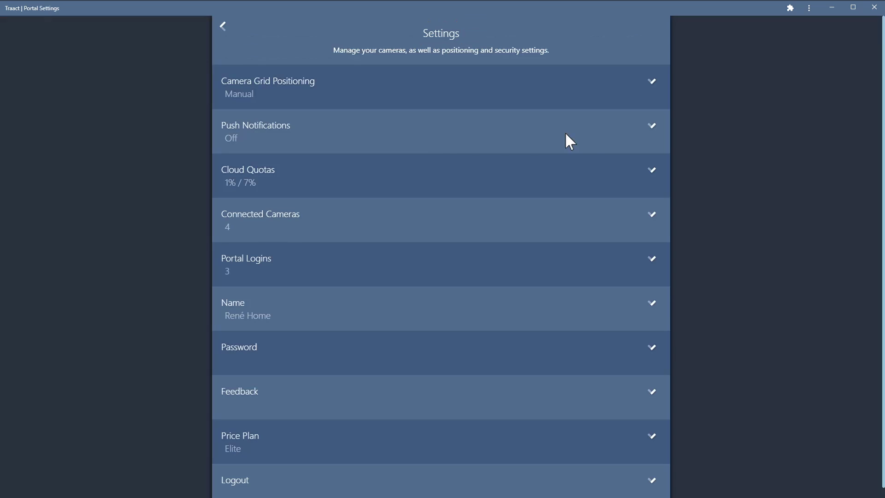
click(659, 130)
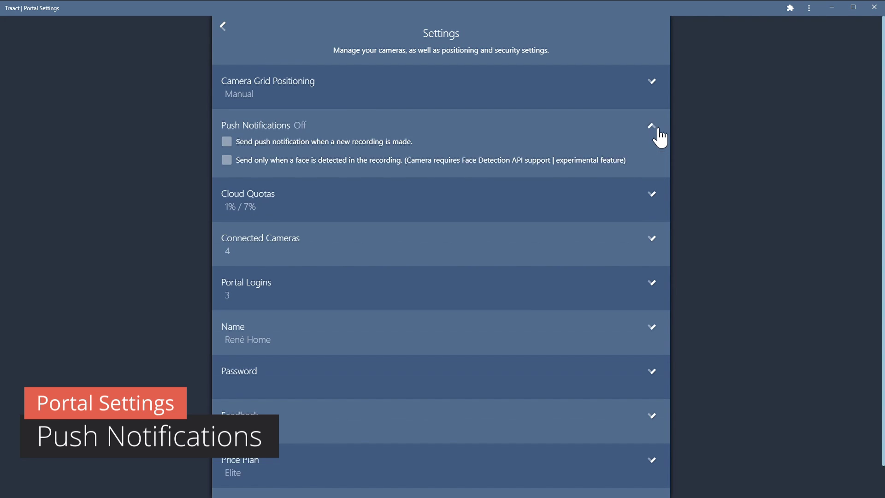
click(268, 143)
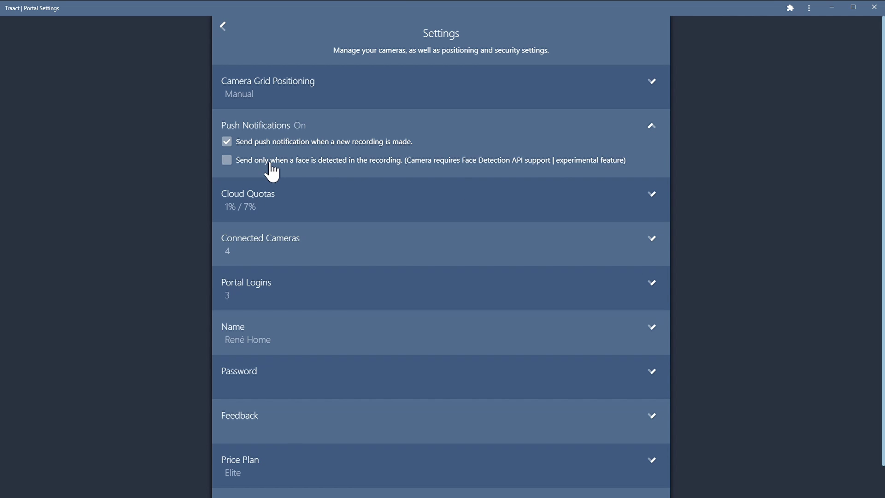
click(272, 171)
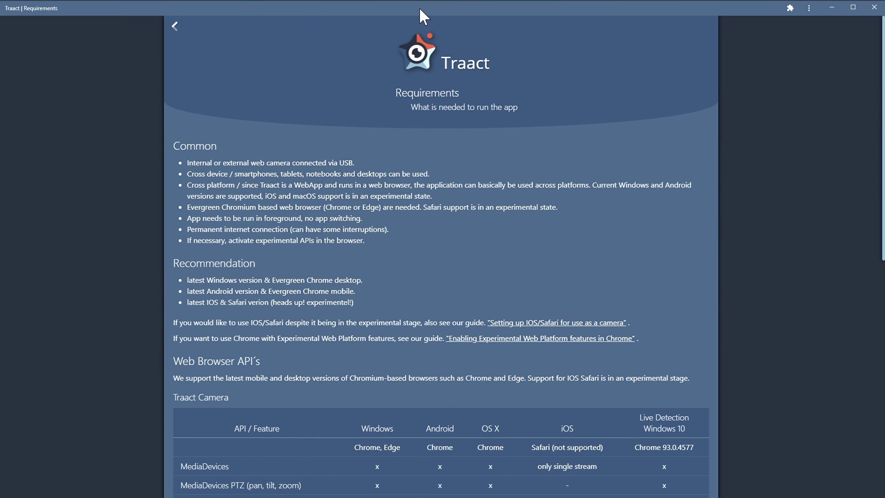
Examine the camera's browser API support table on the Requirements page
scroll(438, 64, down, 8)
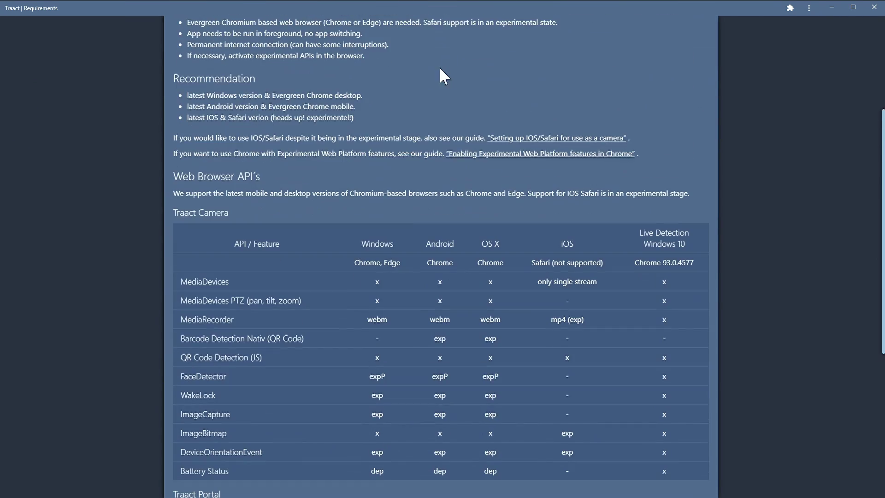
scroll(439, 68, down, 1)
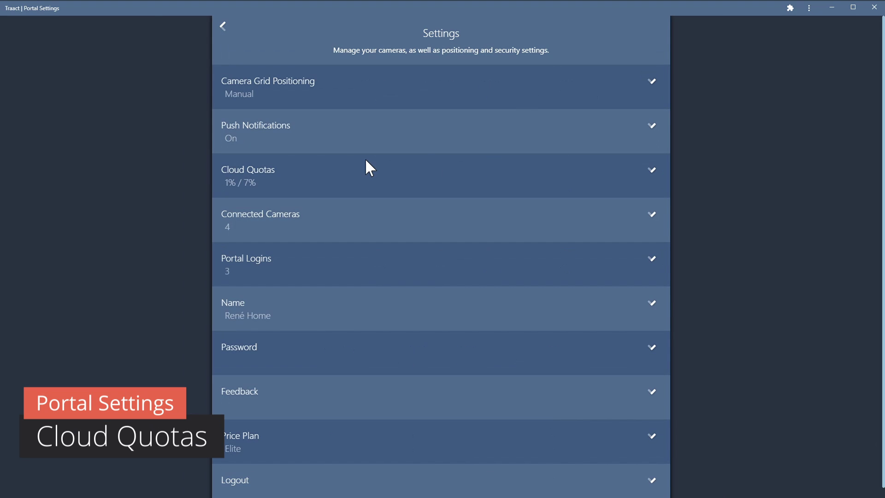
Open the storage and recording quota diagrams in Cloud Quotas and try to delete all cloud content
click(662, 175)
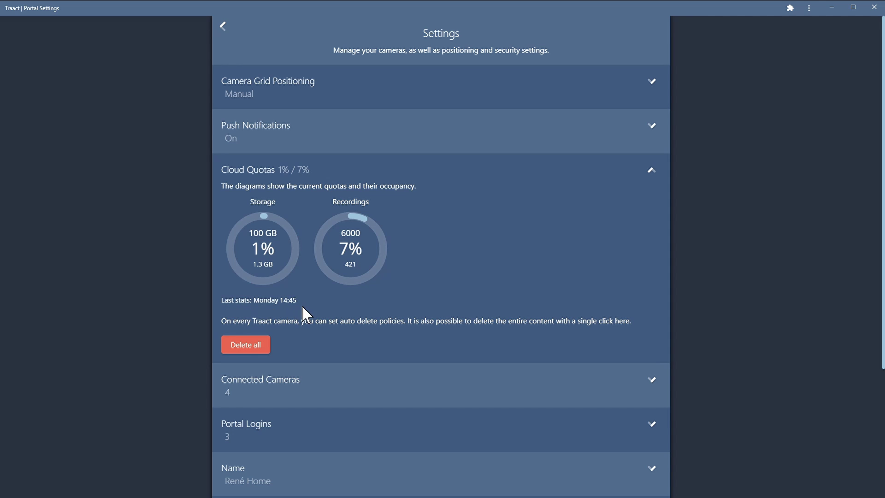
click(254, 359)
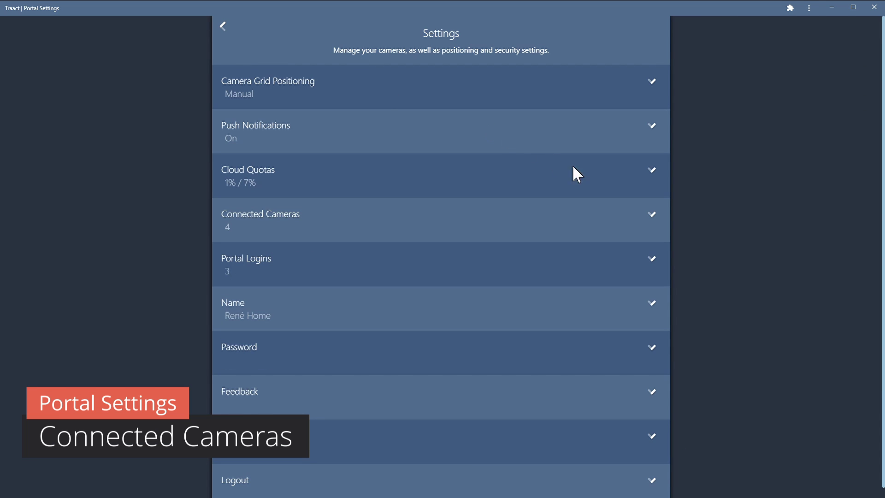
Remove the Balcony camera from the portal's connected cameras
click(657, 224)
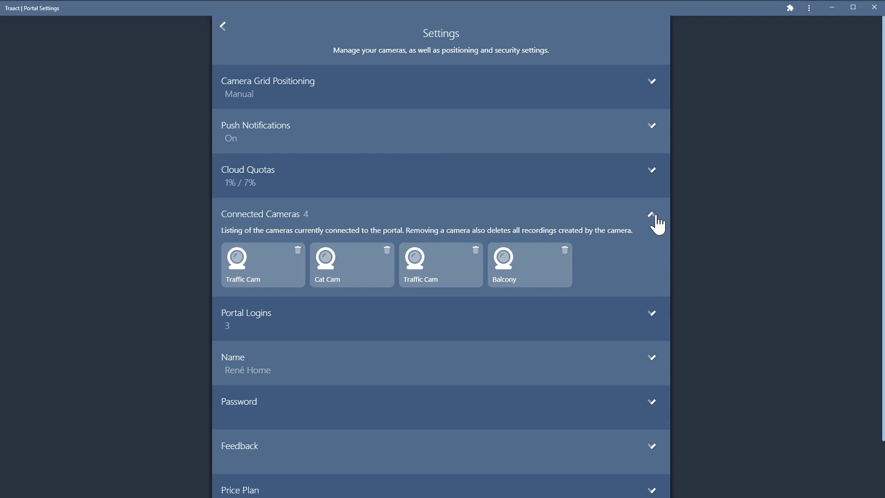
click(570, 254)
click(570, 253)
click(570, 253)
click(569, 253)
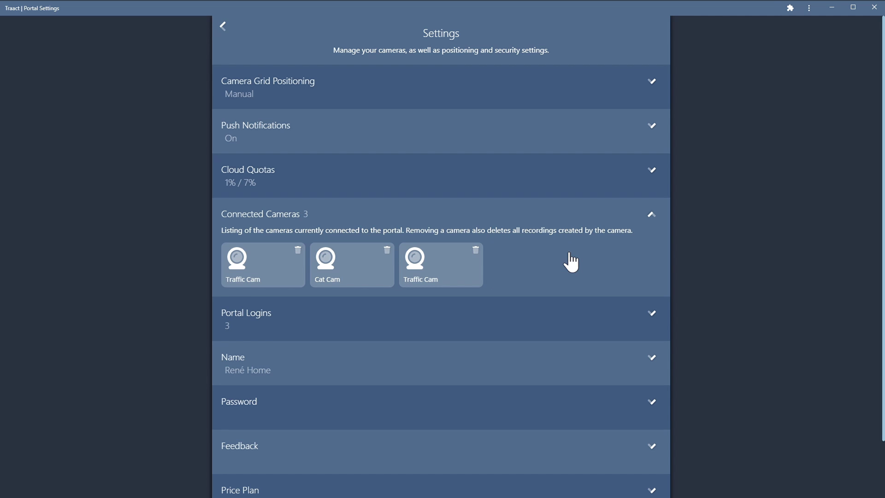
Revoke the portal login dated Wed, 15/09/2021, 18:33
click(648, 275)
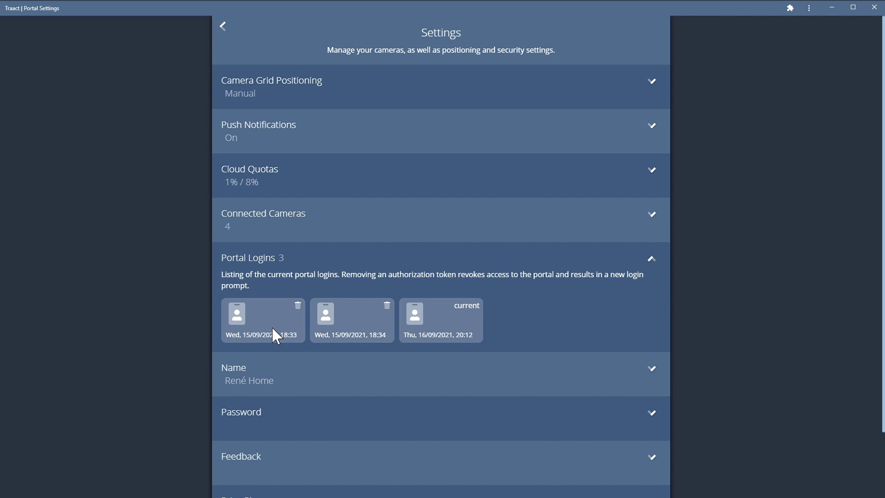
click(297, 305)
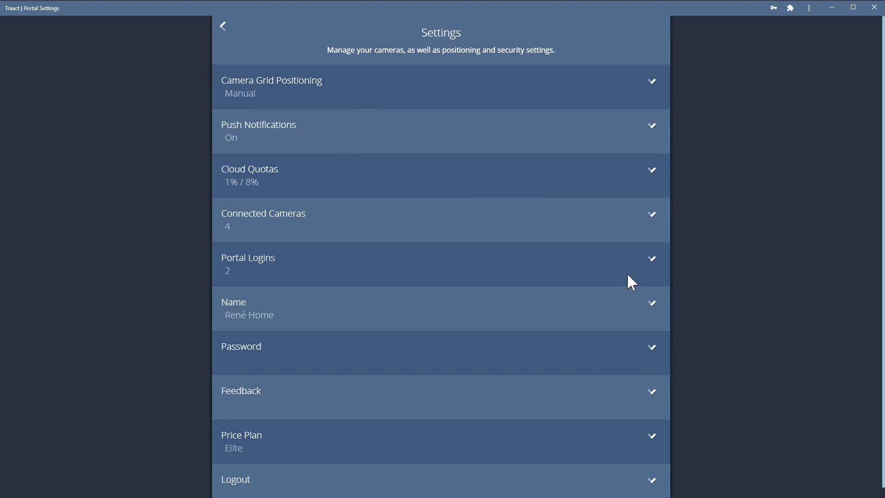
Rename the portal to "Home | Traffic & Cat" and close the Name setting
click(652, 304)
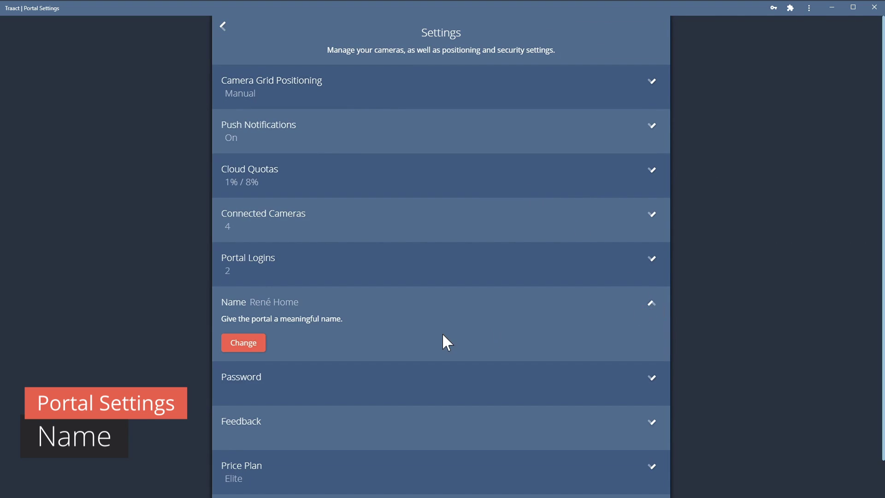
click(264, 349)
drag(296, 346, 161, 345)
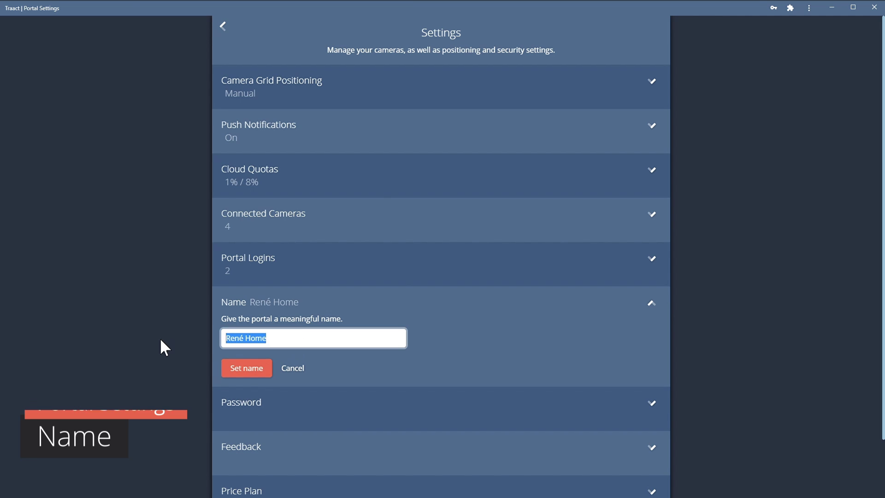
text(My H)
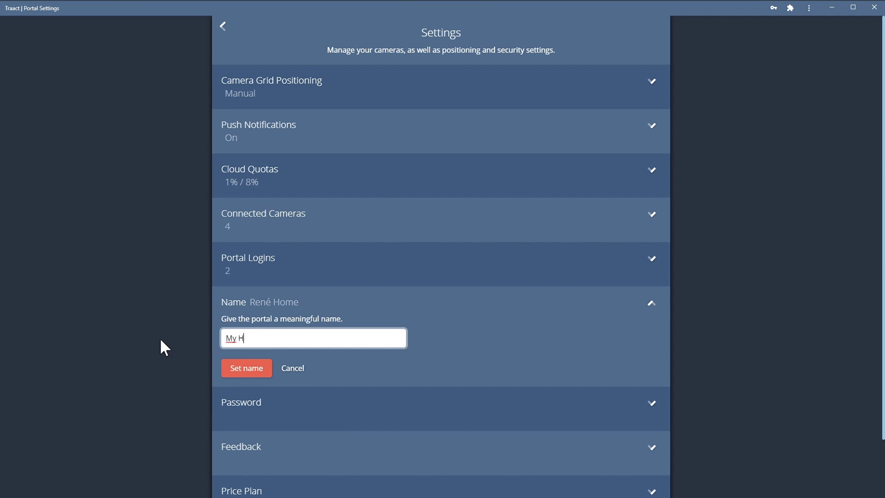
text(ome | Traffic & Cat)
key(Home)
key(shift+ctrl+Right)
key(BackSpace)
key(Delete)
click(255, 371)
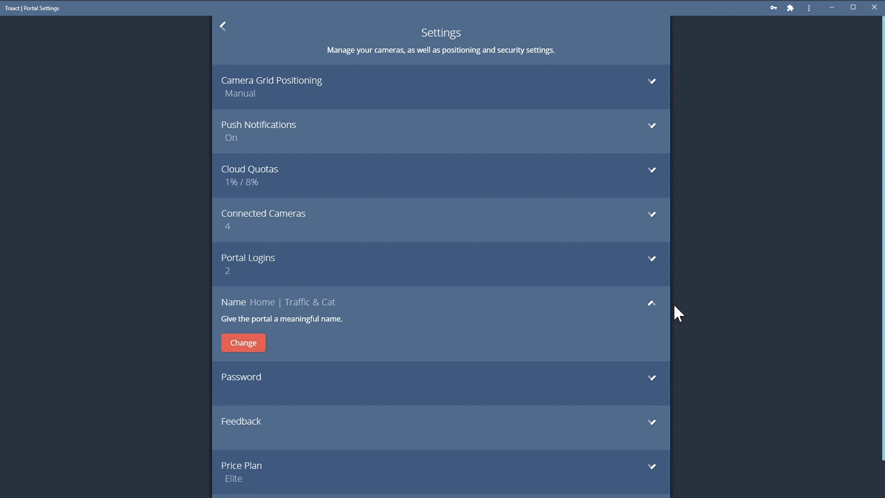
click(650, 305)
Enter a new portal password, shorten it, submit the change and close the Password setting
click(656, 352)
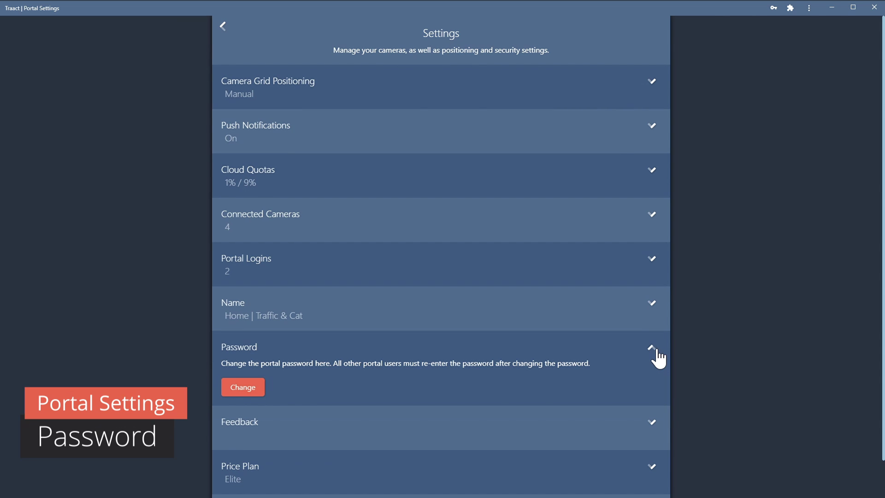
click(247, 393)
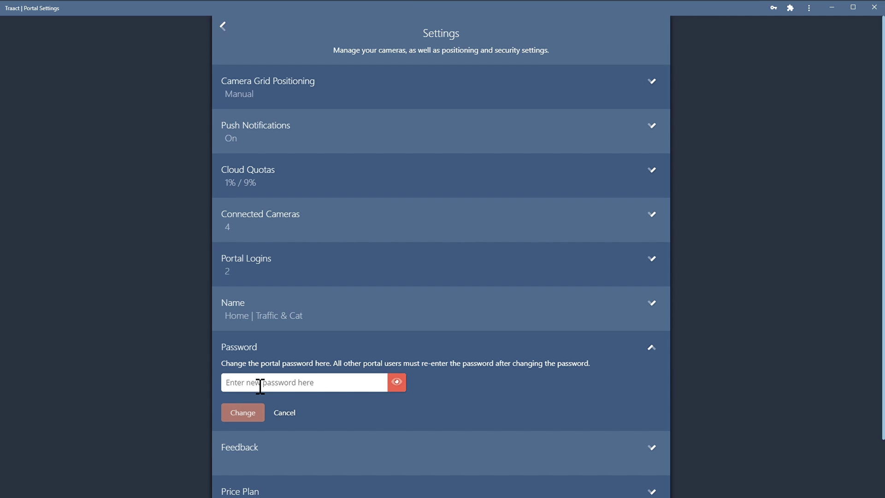
click(260, 386)
text(•••••••••••)
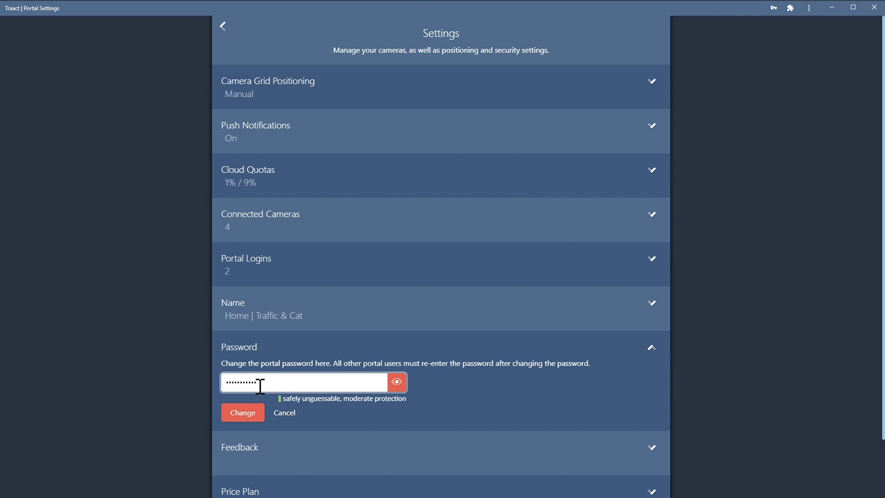
key(BackSpace)
key(BackSpace)
key(BackSpace)
key(BackSpace)
key(BackSpace)
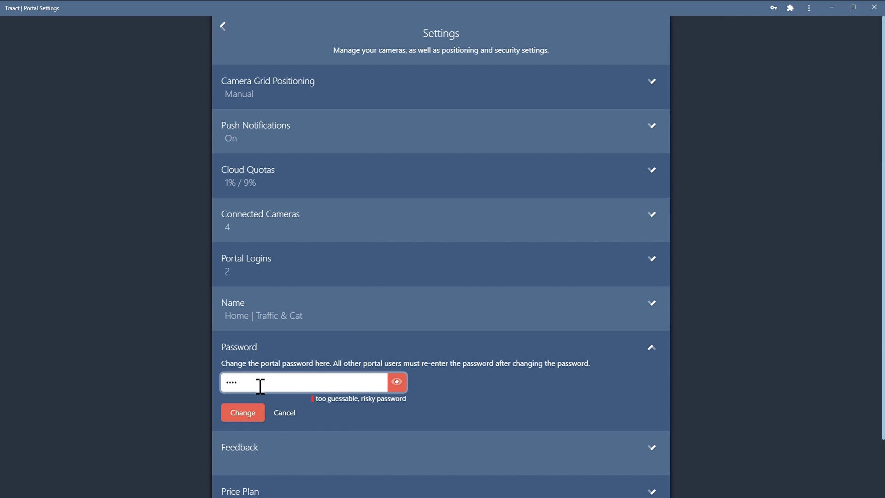
key(BackSpace)
click(255, 415)
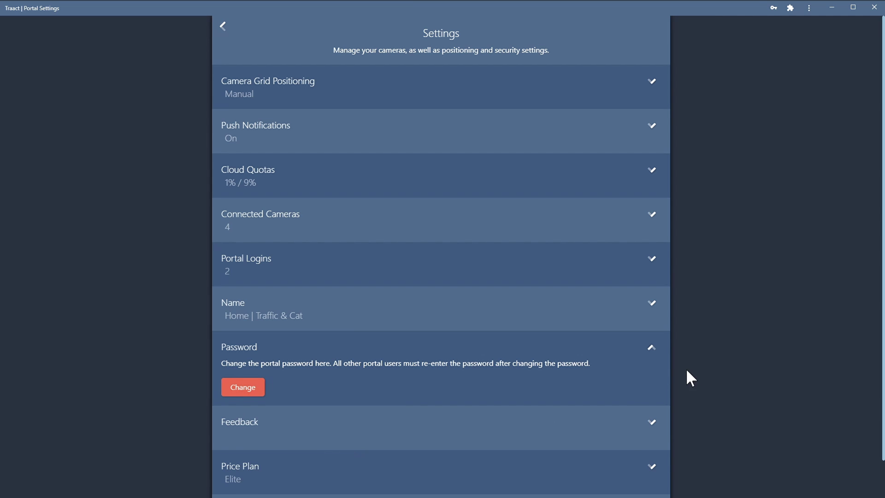
click(660, 359)
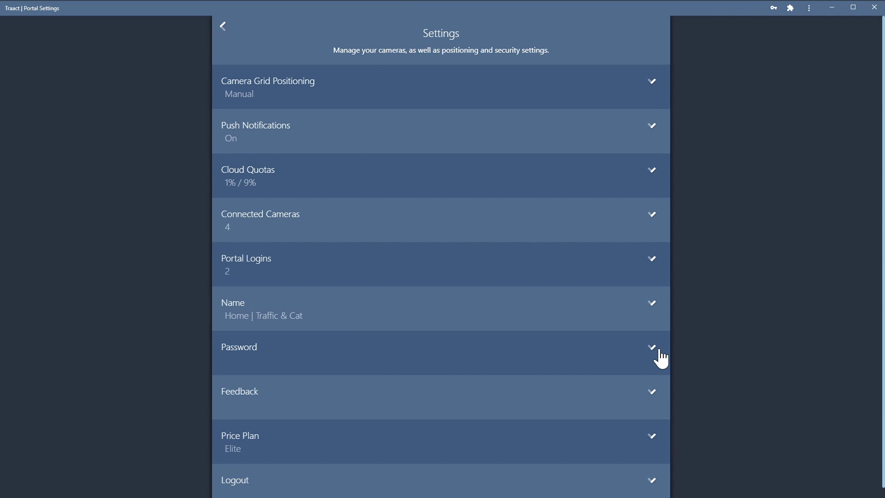
Send feedback with the five-star rocket rating and the comment "great! :)"
click(659, 399)
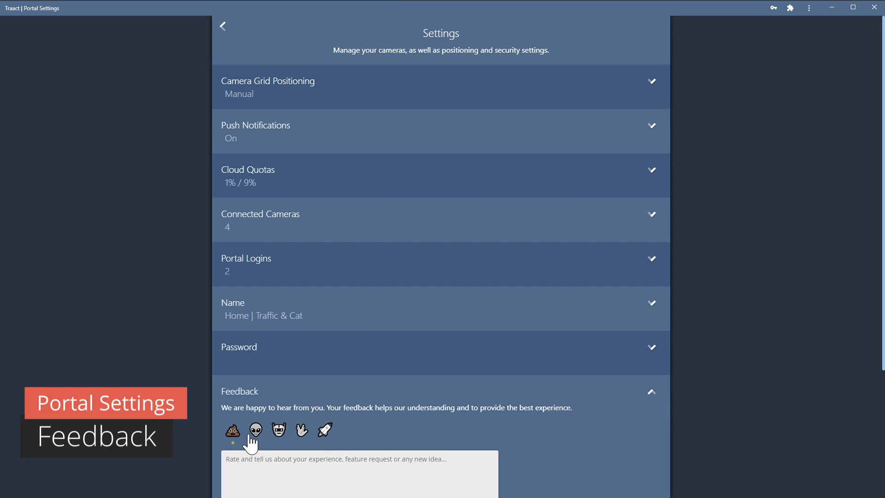
click(326, 430)
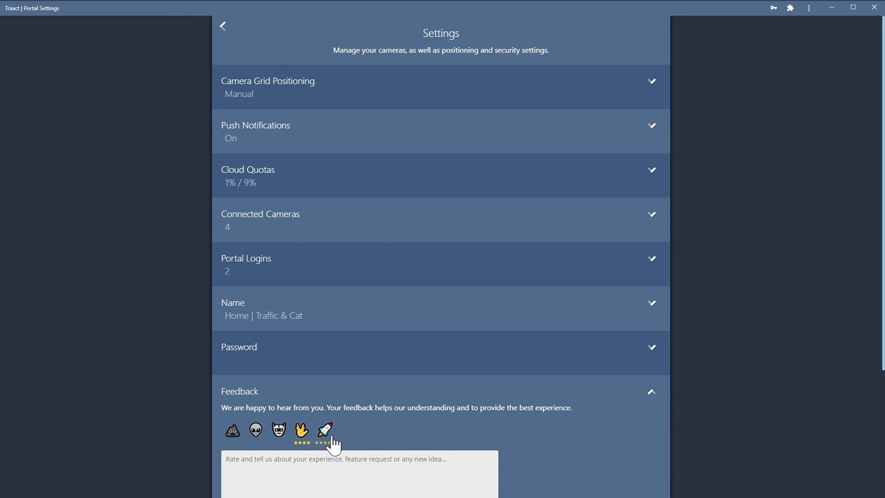
scroll(335, 471, down, 1)
scroll(335, 470, down, 1)
click(338, 413)
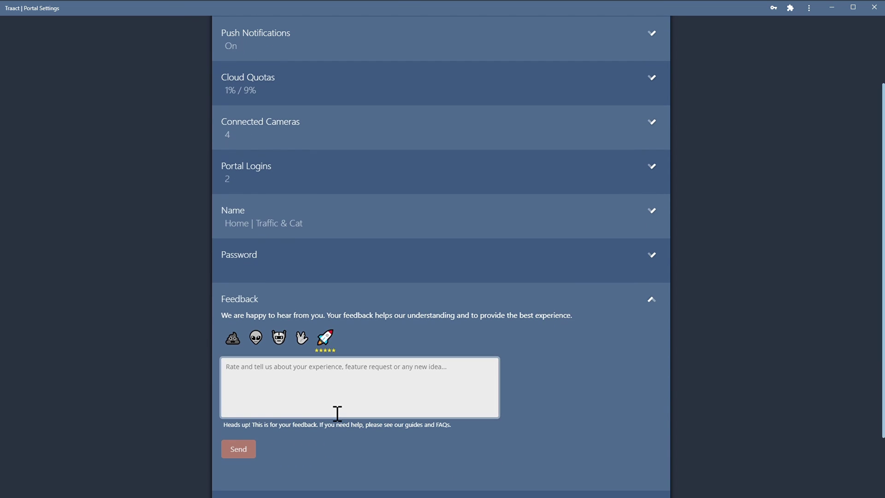
text(great! :))
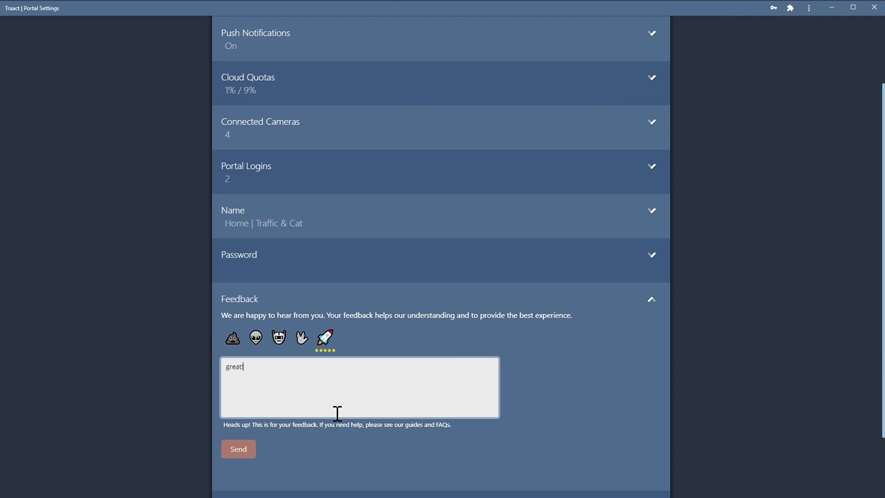
click(250, 448)
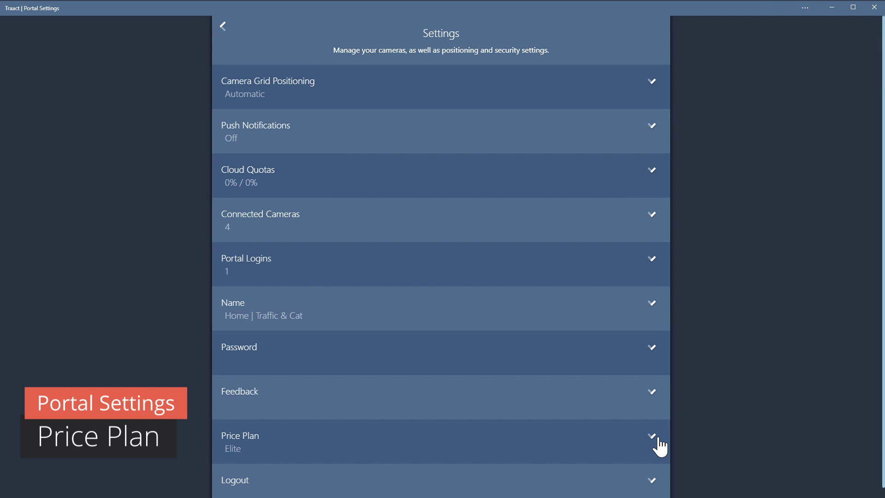
Review the Elite price plan's contract details and download the invoice of 16 Sept 2021
click(658, 441)
scroll(588, 441, down, 3)
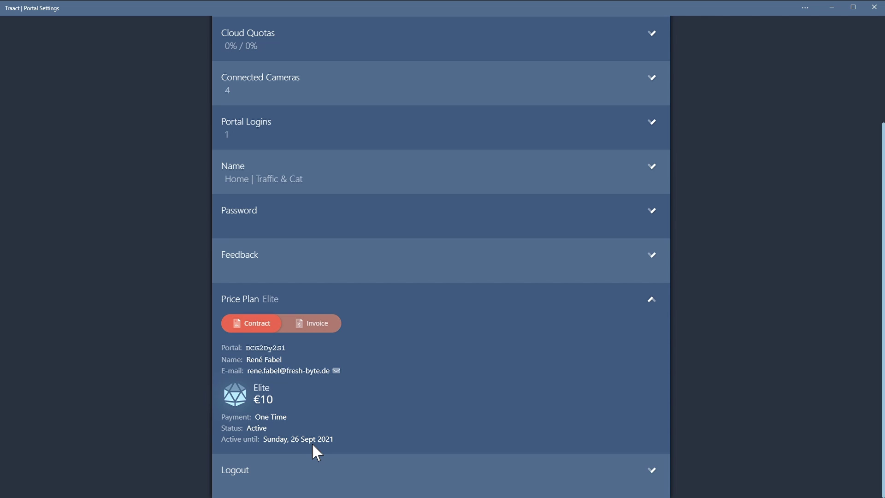
click(321, 324)
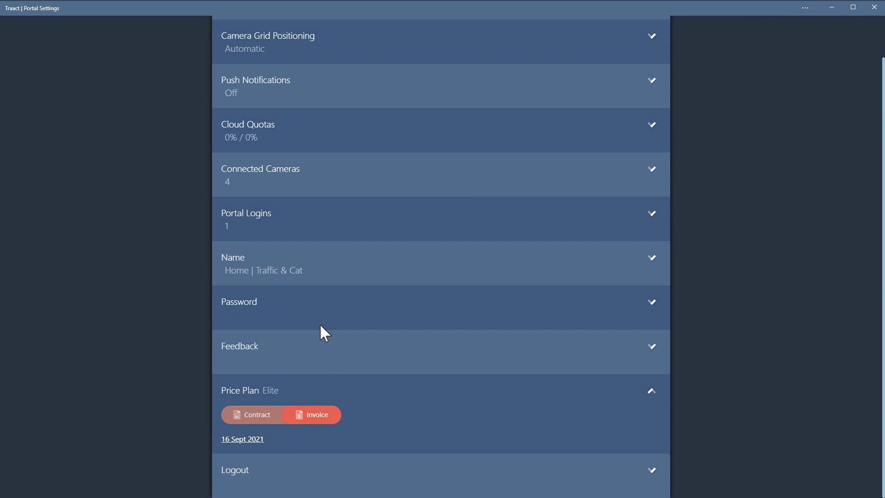
click(245, 442)
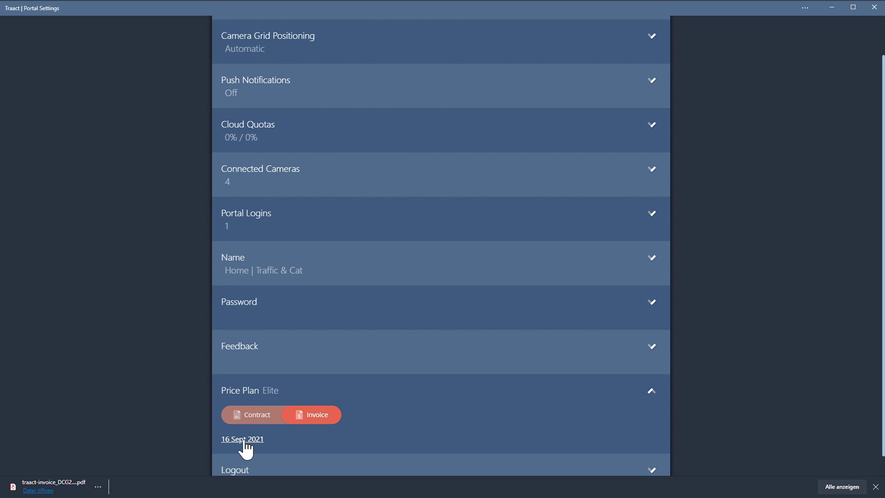
click(876, 486)
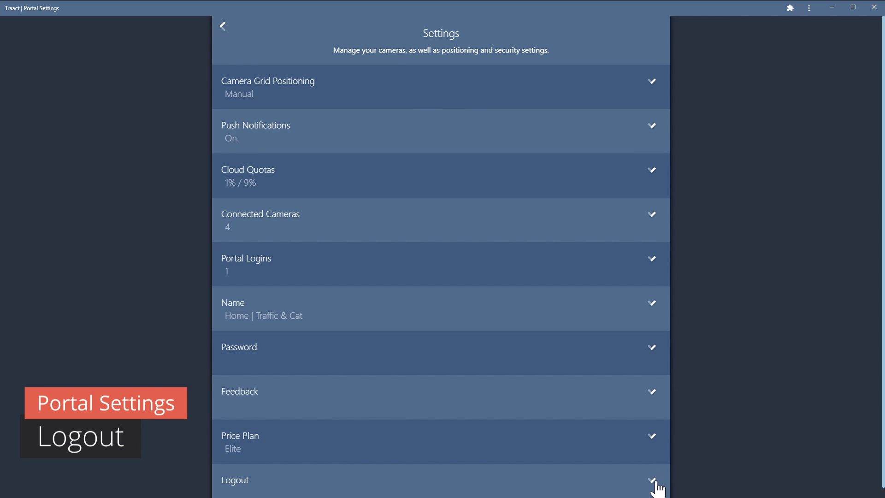
Log out of the portal and open the portal history from the introduction page
click(656, 479)
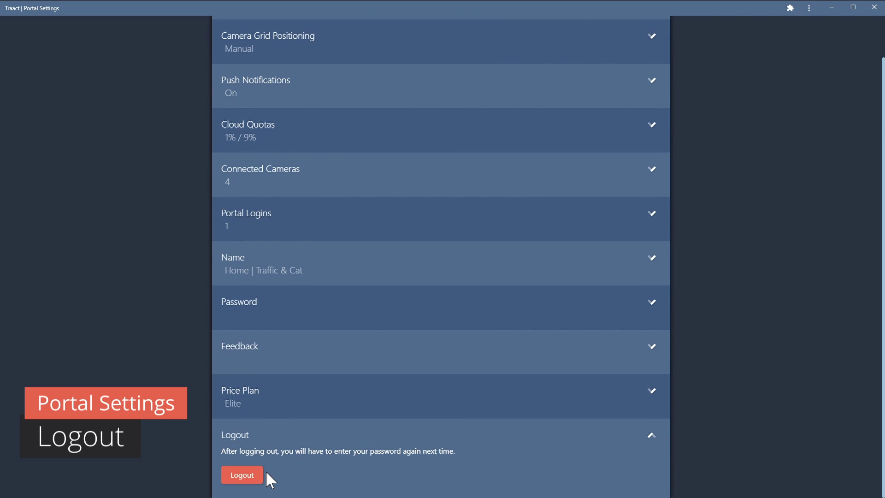
click(241, 475)
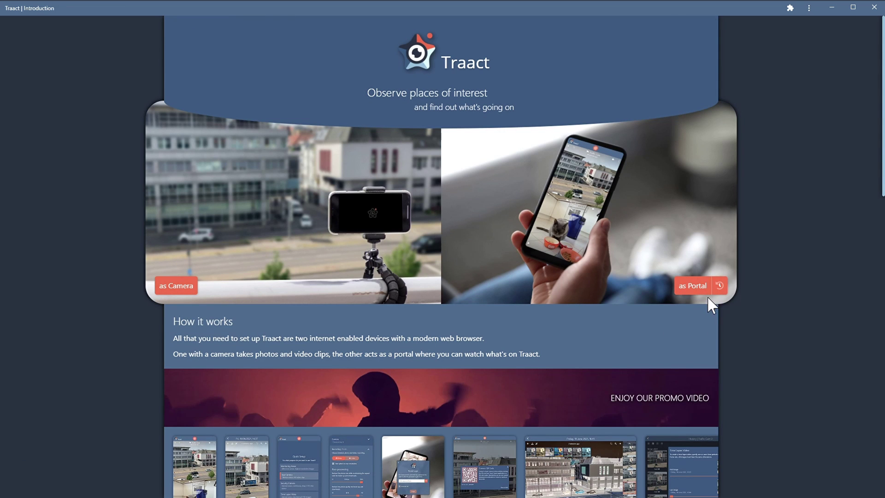
click(726, 285)
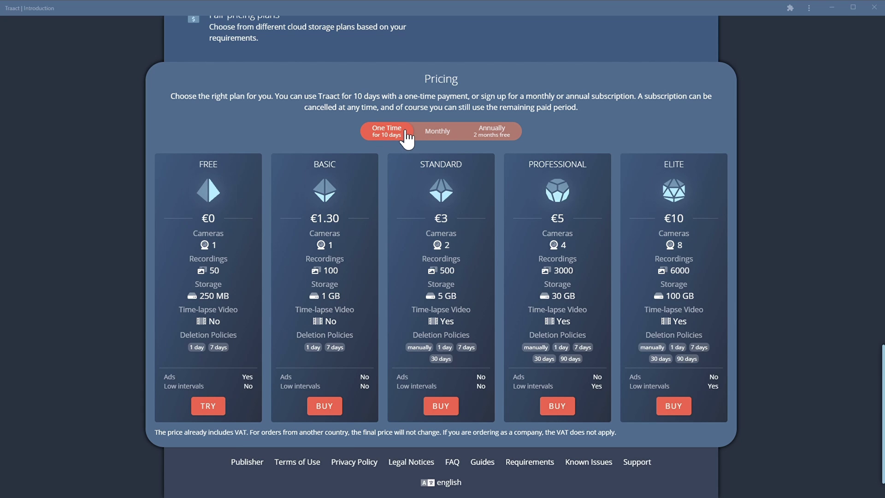
Compare the monthly and annual prices of the plans, finishing on the monthly prices
click(452, 136)
click(492, 135)
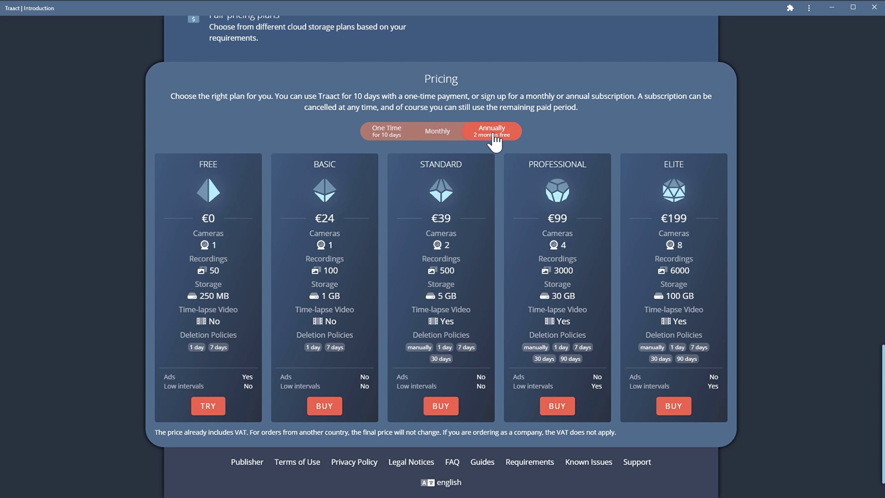
click(443, 139)
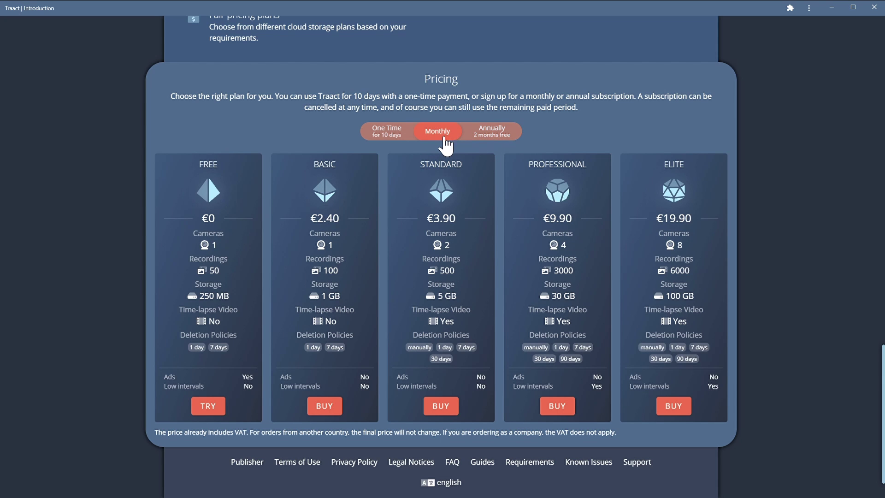